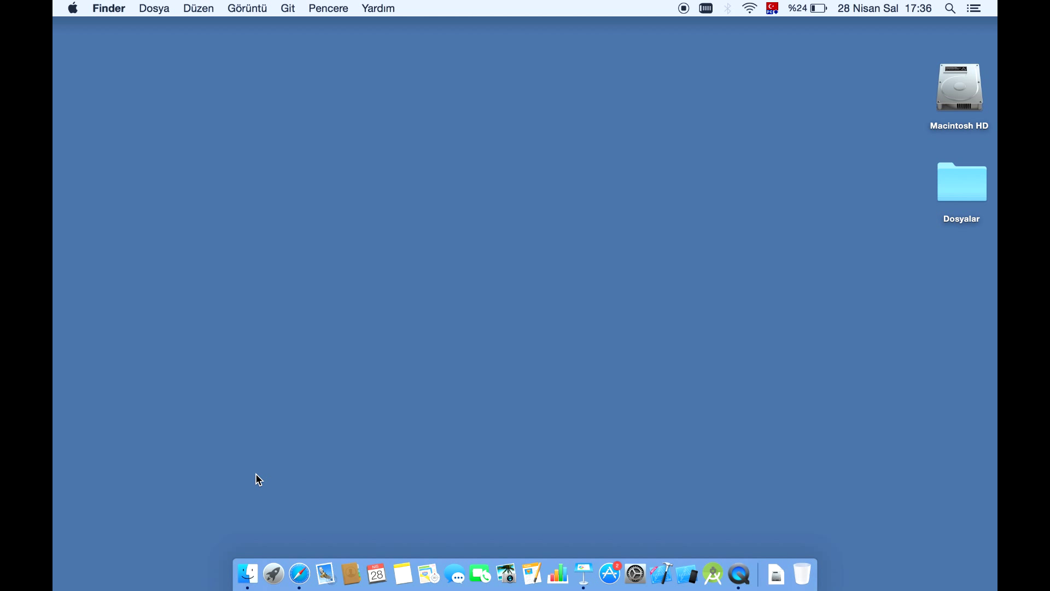
# Step: Open a Finder window, move it toward the middle of the desktop and widen the column listing the Uygulamalar folder
pyautogui.click(248, 575)
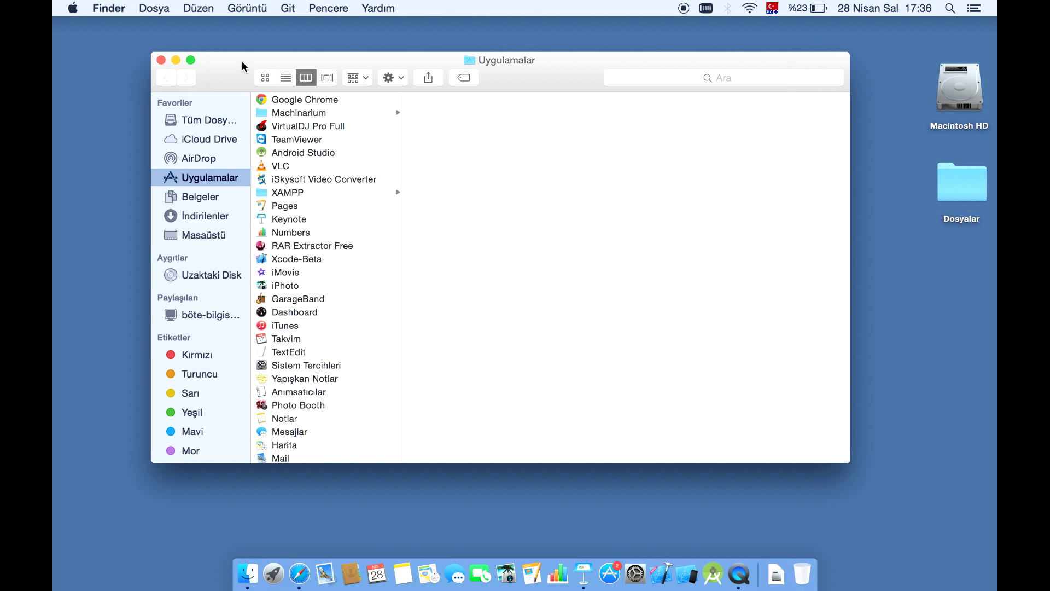
pyautogui.moveTo(242, 60); pyautogui.dragTo(278, 58)
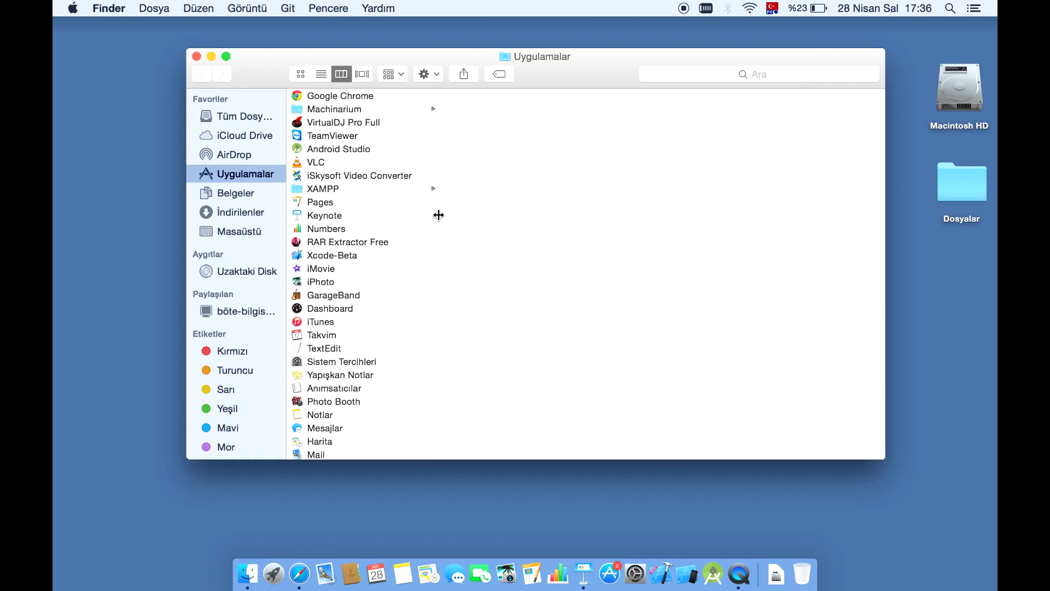
pyautogui.moveTo(442, 214); pyautogui.dragTo(541, 212)
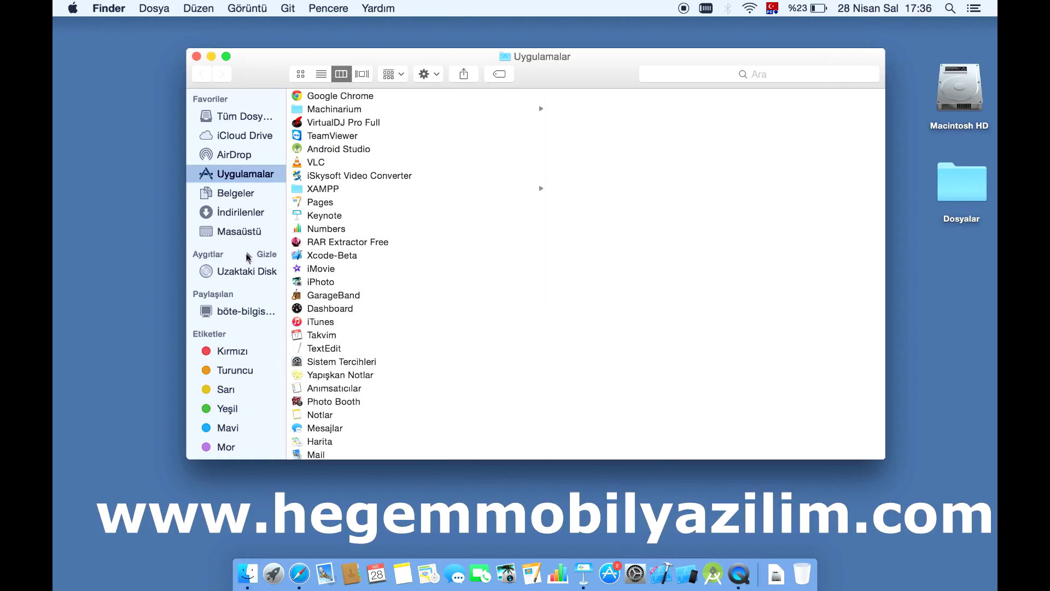
pyautogui.moveTo(230, 295)
pyautogui.scroll(-1, 228, 335)
pyautogui.scroll(1, 229, 338)
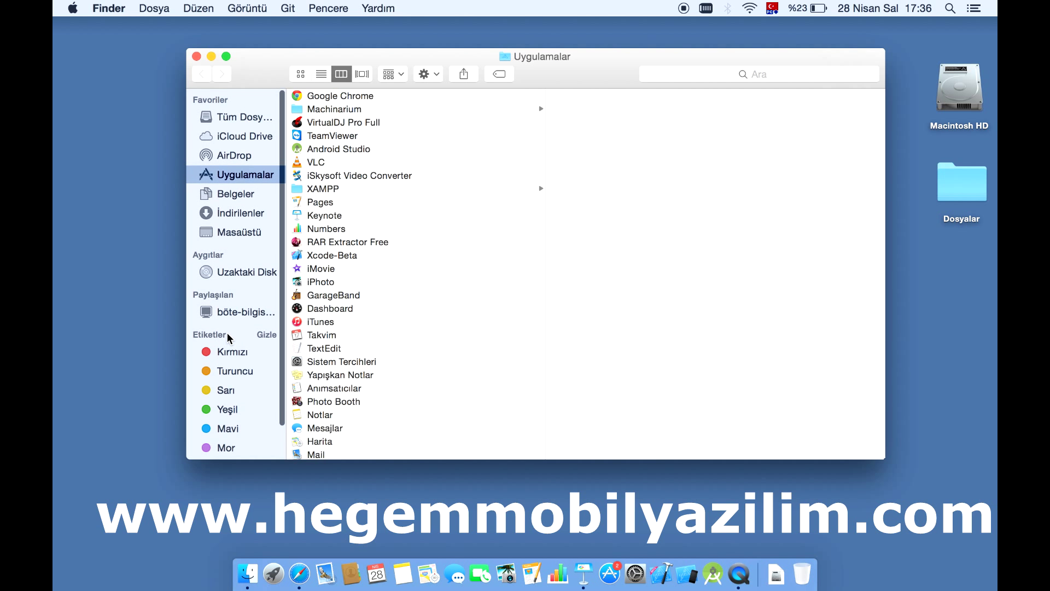
# Step: View the sidebar locations Tüm Dosyalarım, iCloud Drive and AirDrop, and return to Uygulamalar
pyautogui.click(244, 118)
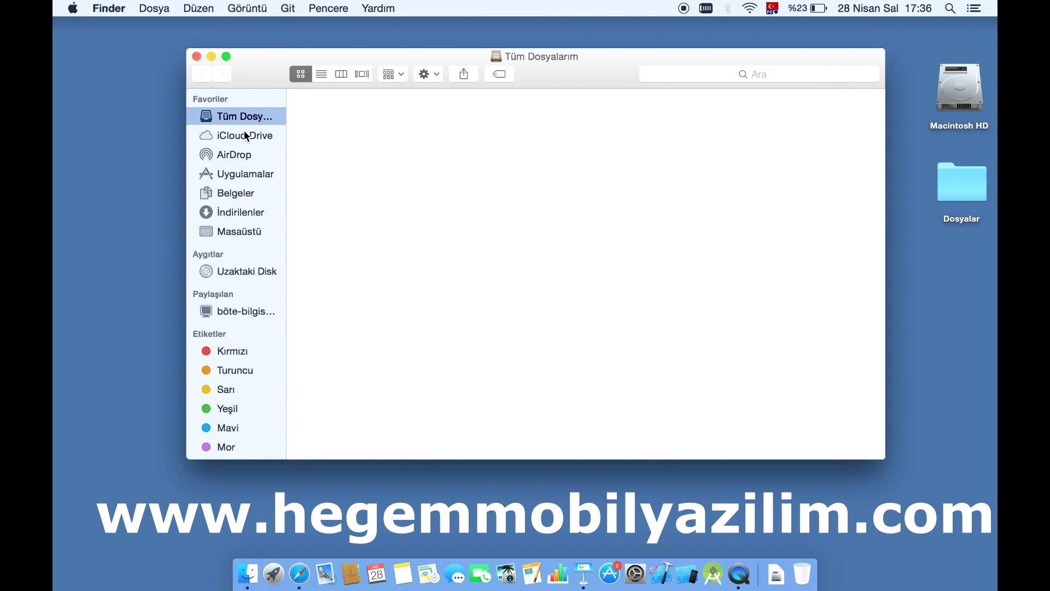
pyautogui.click(244, 133)
pyautogui.click(237, 154)
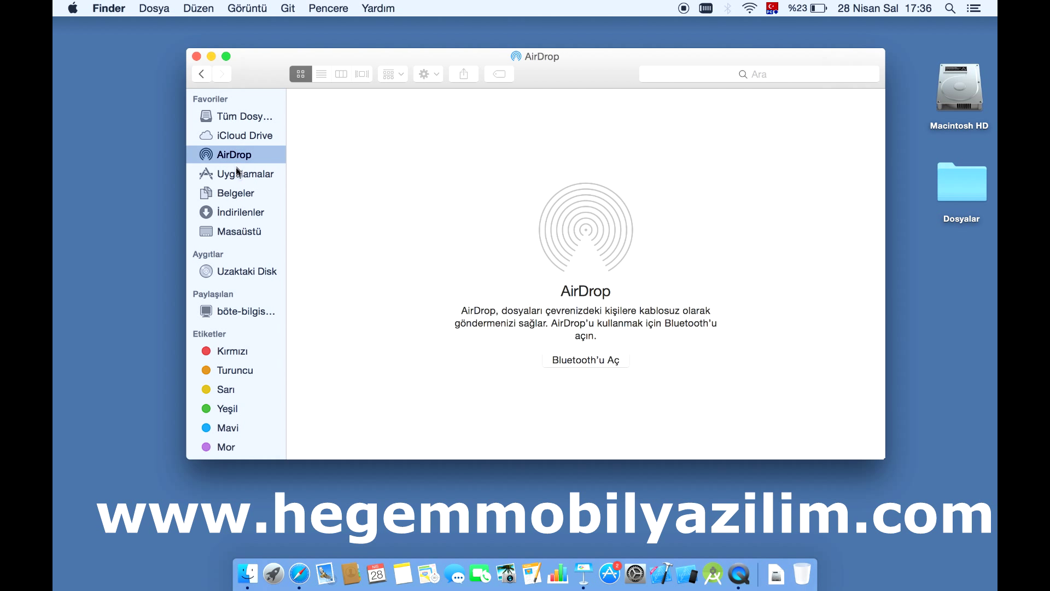
pyautogui.click(236, 175)
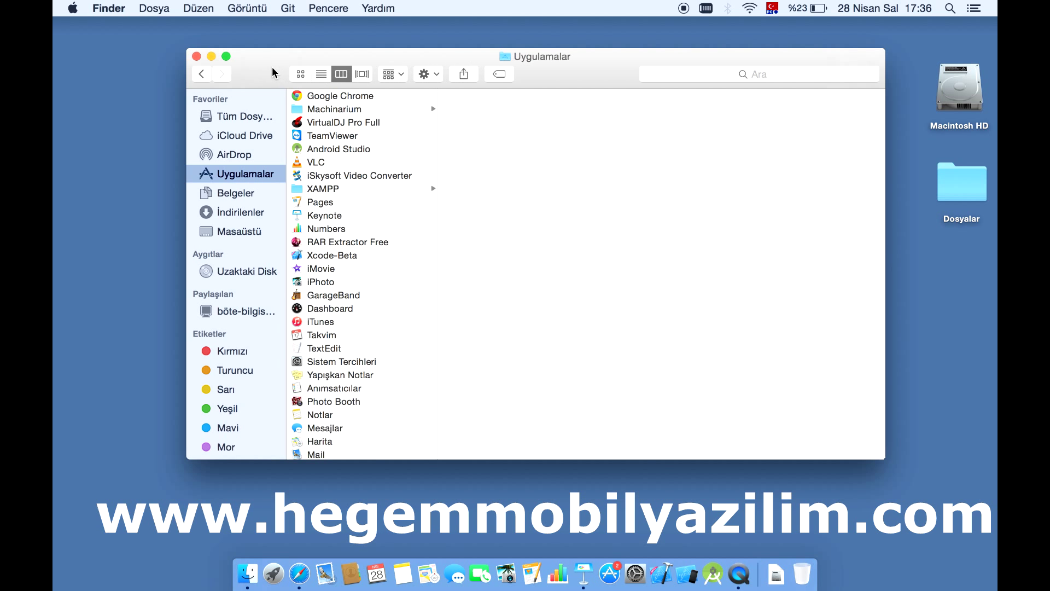
# Step: Shift the Finder window slightly and look through the full list of applications in the Uygulamalar folder
pyautogui.moveTo(272, 69); pyautogui.dragTo(257, 73)
pyautogui.scroll(-5, 340, 131)
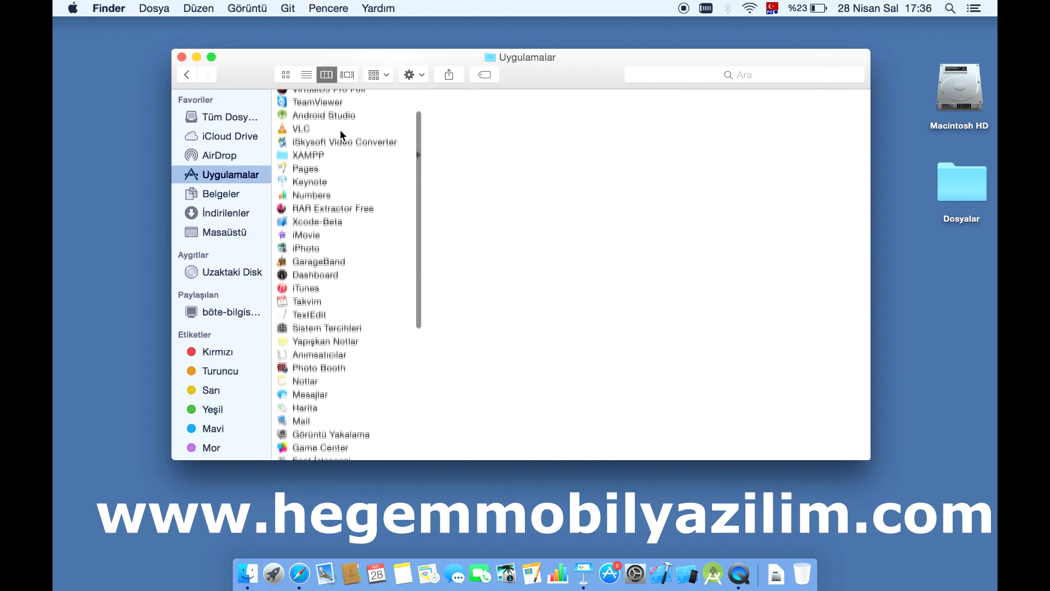
pyautogui.scroll(-8, 340, 129)
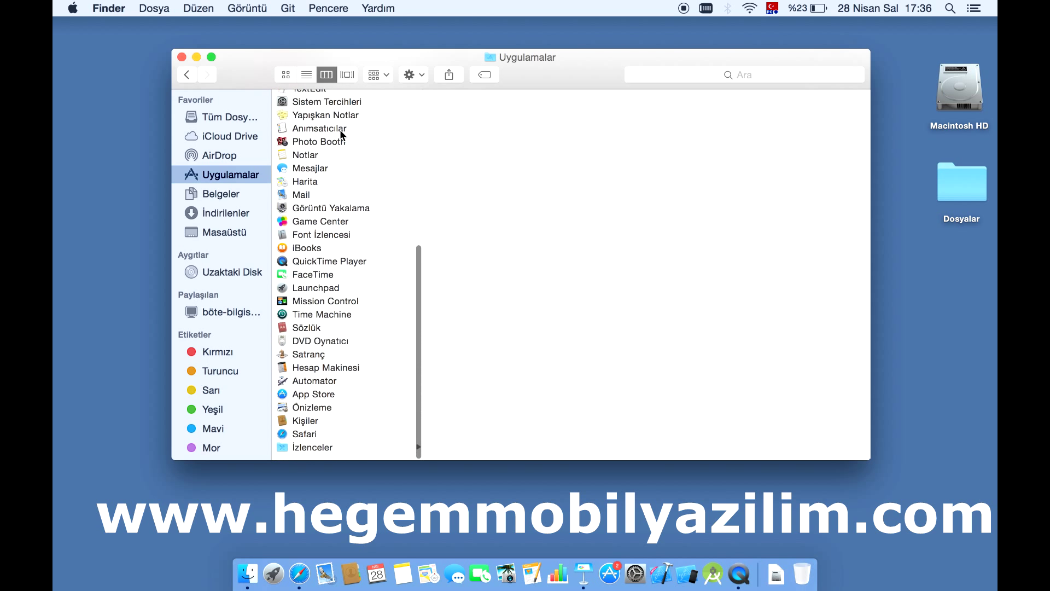
pyautogui.scroll(4, 340, 129)
pyautogui.scroll(10, 340, 129)
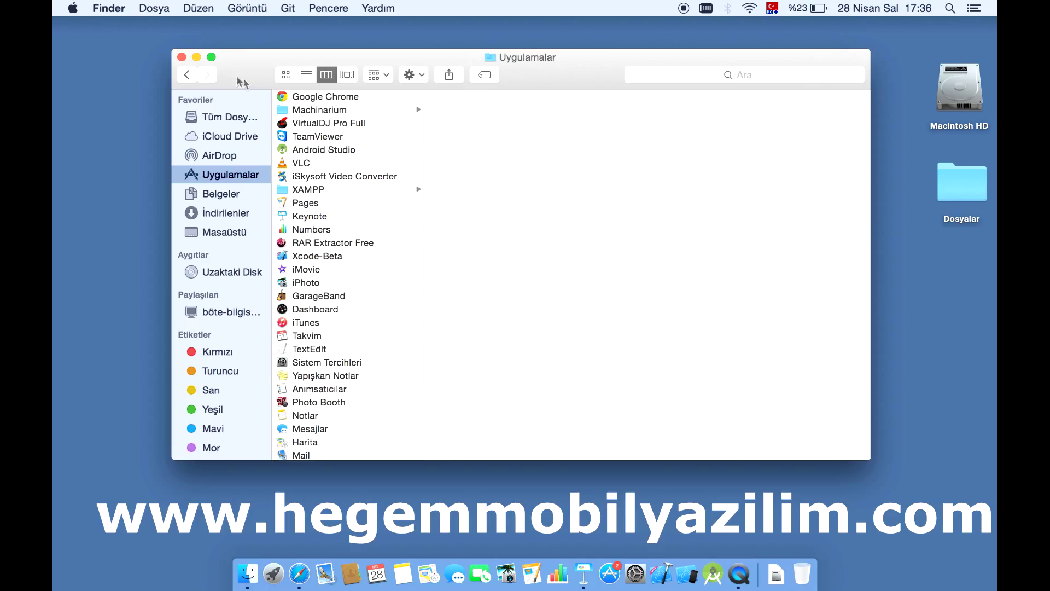
# Step: Open the Genel settings of the Finder preferences and position that window beside the desktop icons
pyautogui.click(104, 10)
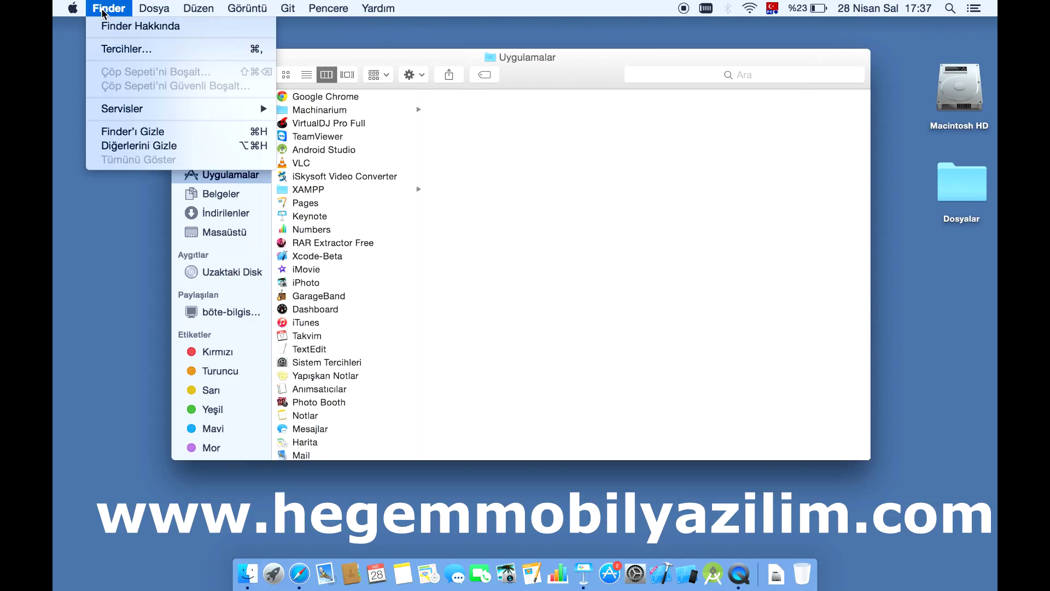
pyautogui.click(113, 48)
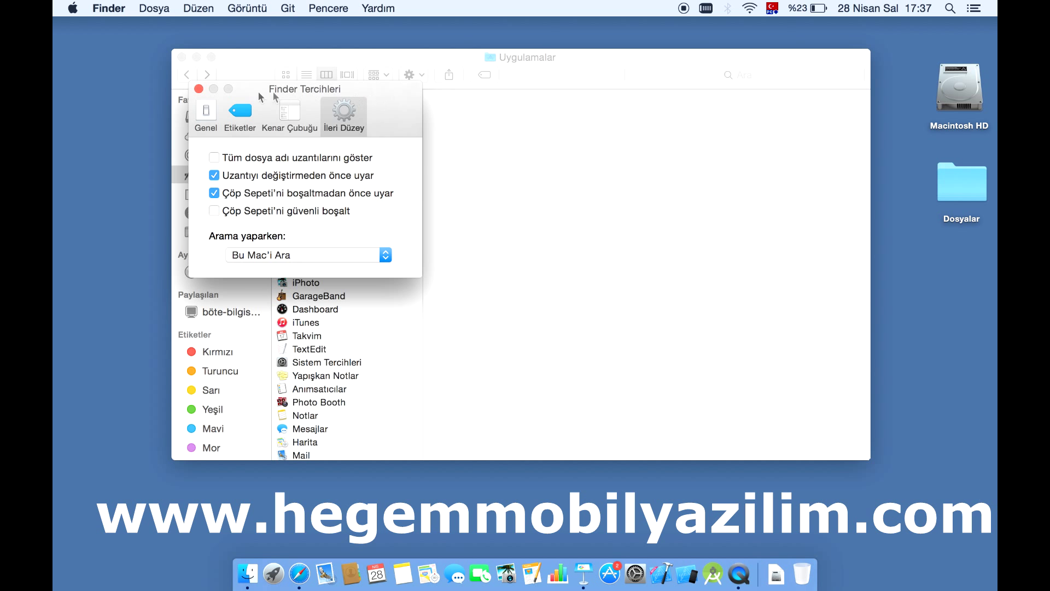
pyautogui.click(206, 113)
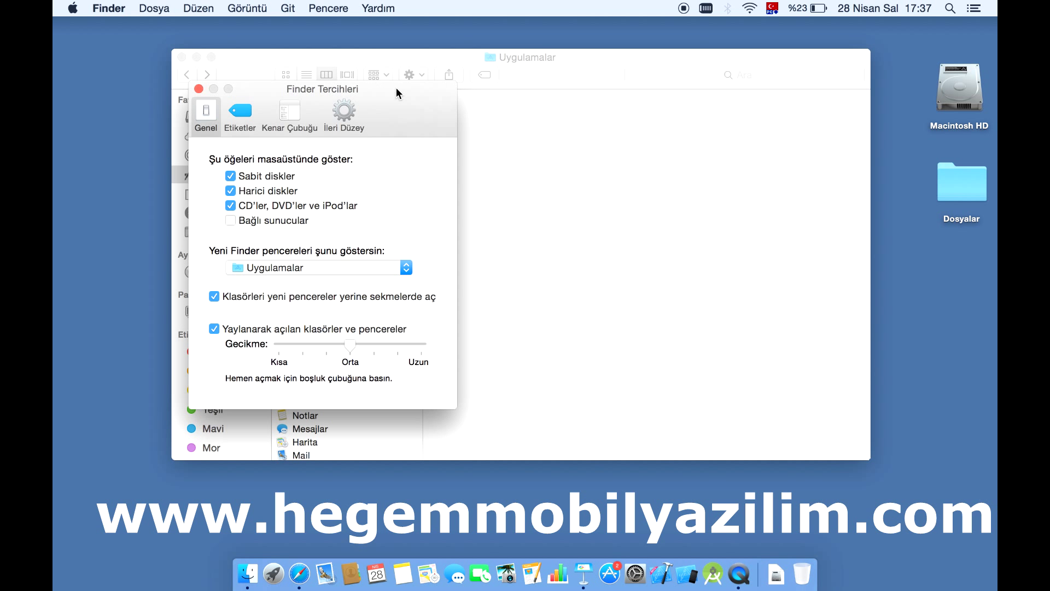
pyautogui.moveTo(396, 88); pyautogui.dragTo(882, 44)
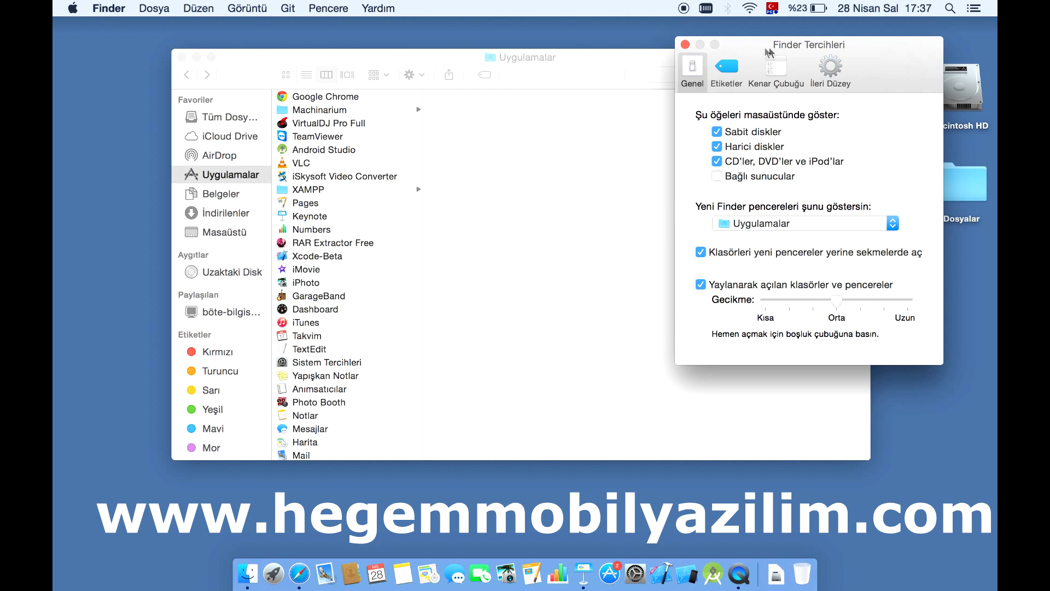
pyautogui.moveTo(861, 49); pyautogui.dragTo(815, 41)
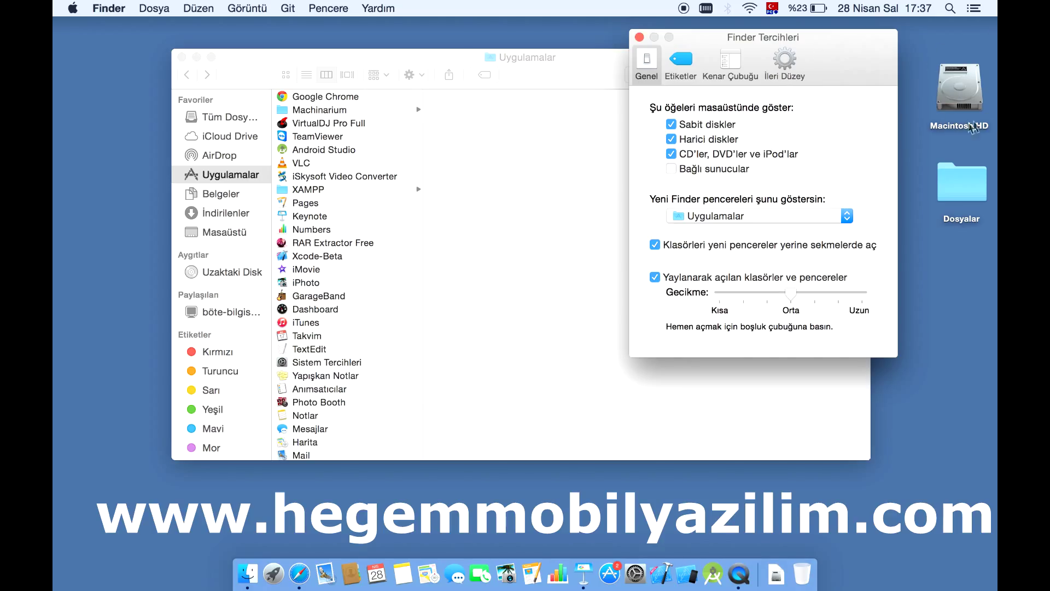
# Step: Toggle Sabit diskler off and back on, and view the folder choices for new Finder windows without changing the selection
pyautogui.click(711, 124)
pyautogui.click(711, 126)
pyautogui.click(761, 217)
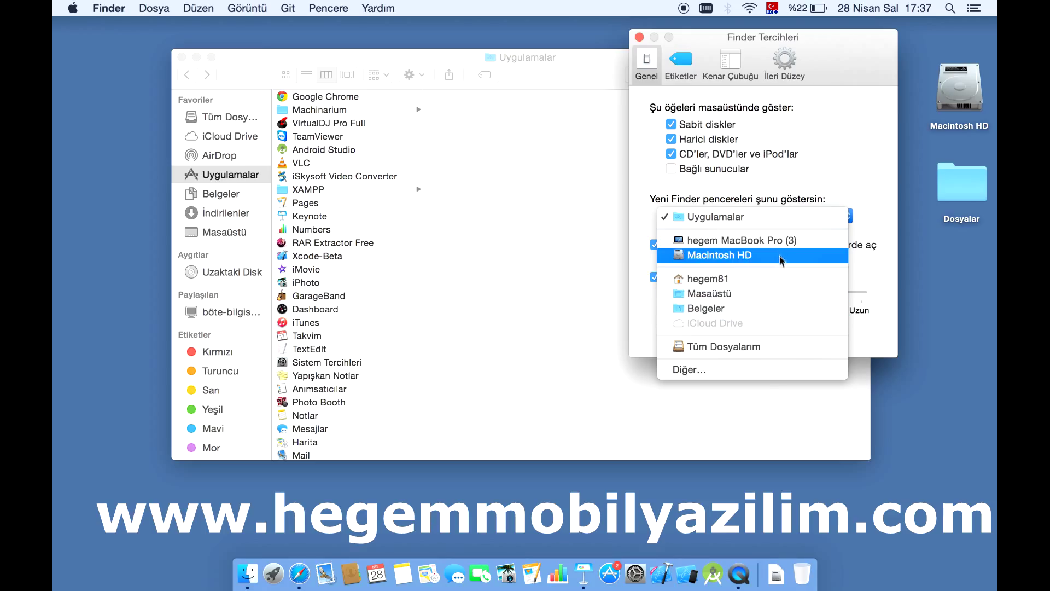
pyautogui.click(839, 186)
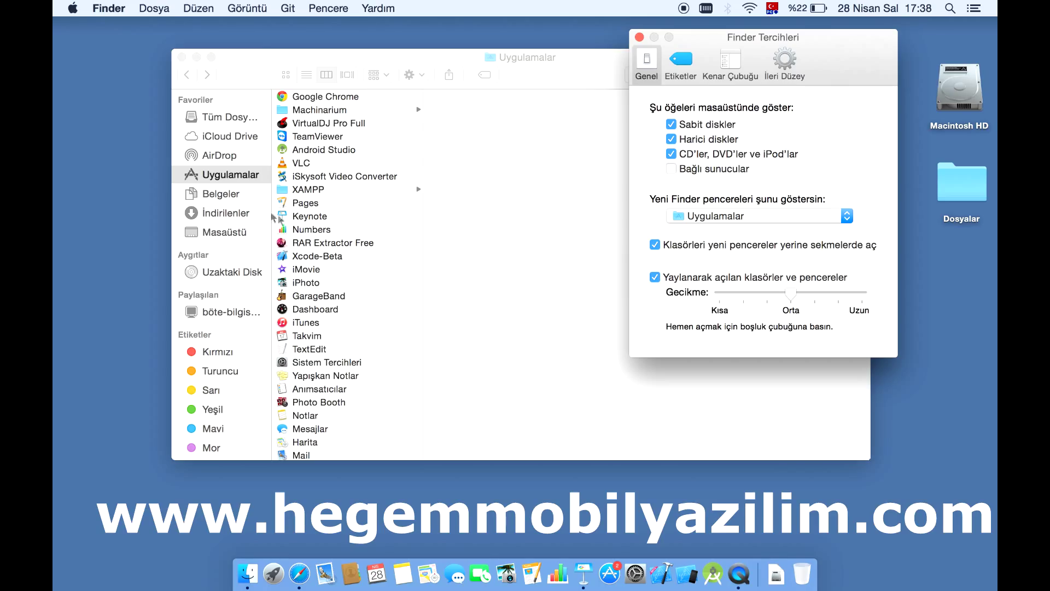
# Step: Compare the Uygulamalar folder window with the Genel preferences for new Finder windows and tabs
pyautogui.click(234, 178)
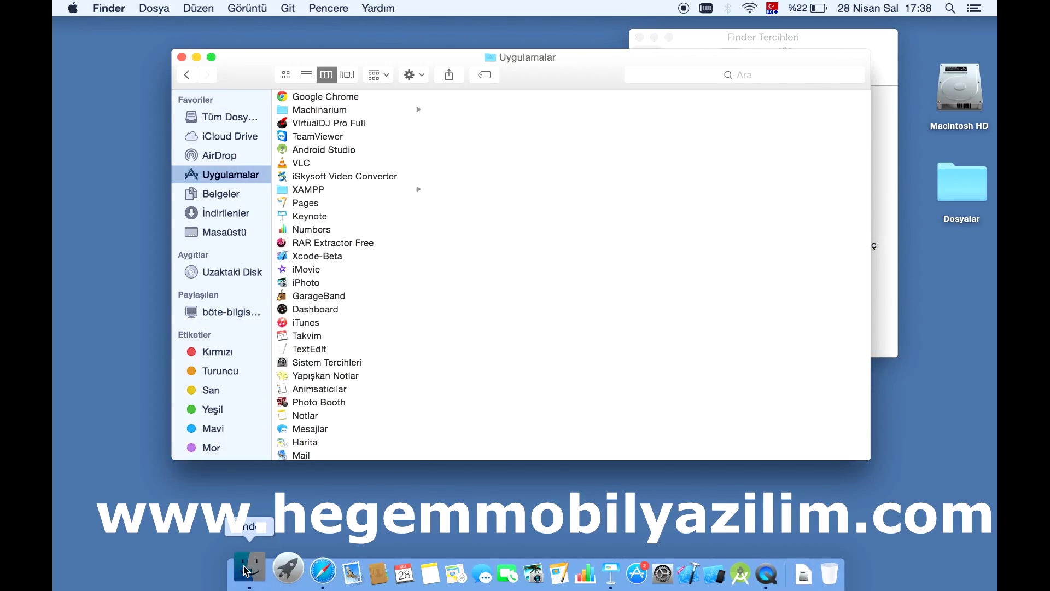
pyautogui.click(834, 39)
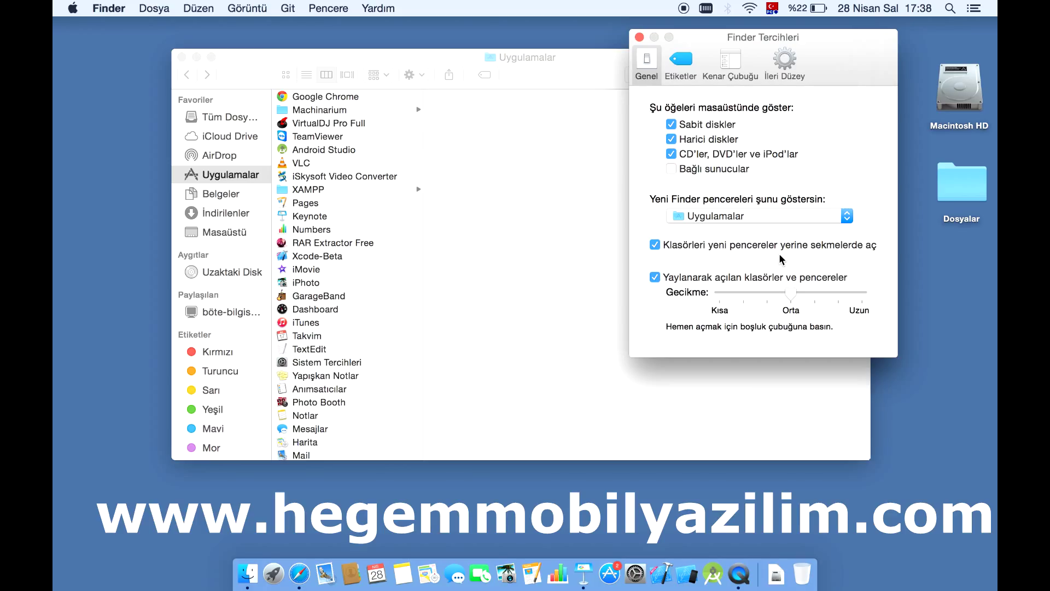
pyautogui.click(572, 63)
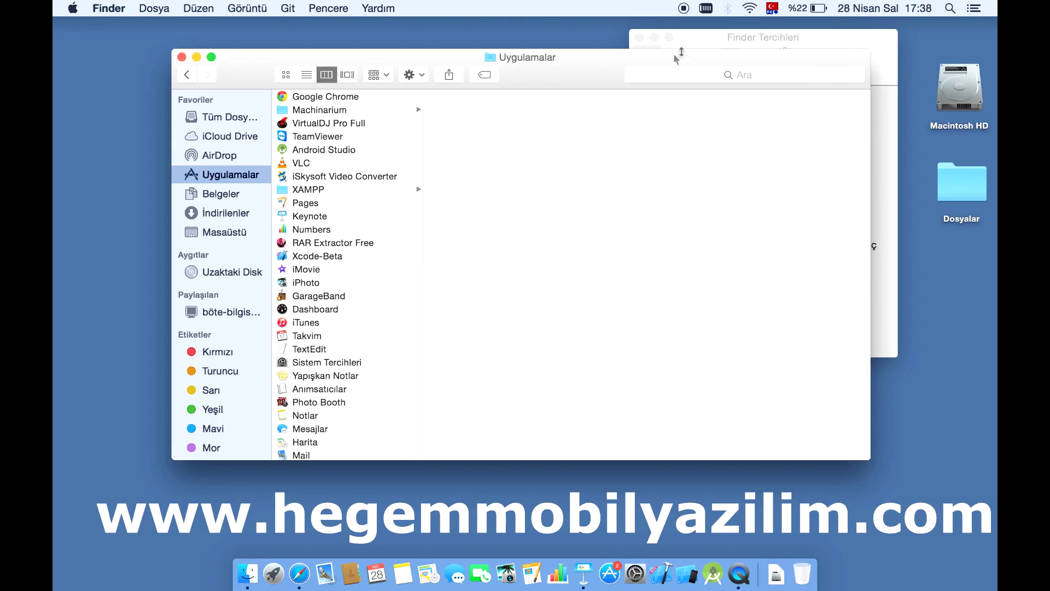
pyautogui.click(861, 43)
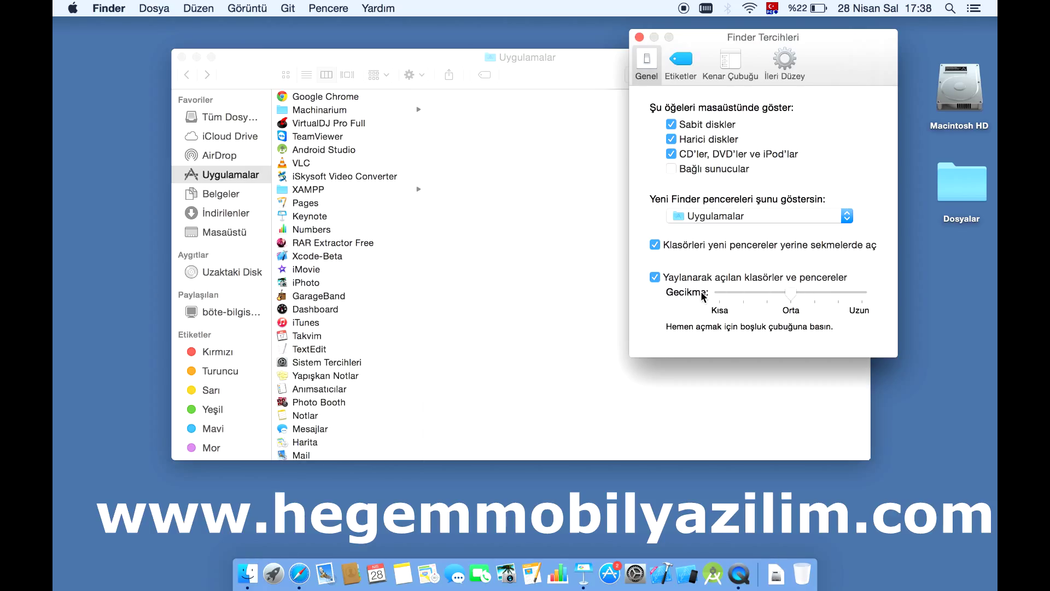
# Step: Browse the contents of the XAMPP folder in Uygulamalar and its etc subfolder
pyautogui.click(313, 190)
pyautogui.click(313, 190)
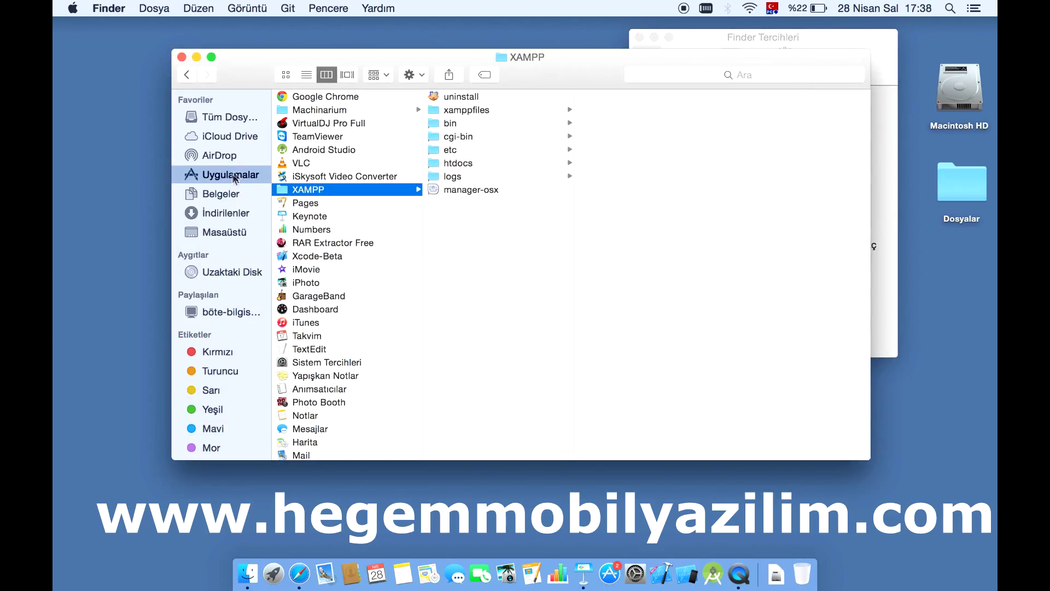
pyautogui.click(232, 175)
pyautogui.click(302, 191)
pyautogui.click(492, 149)
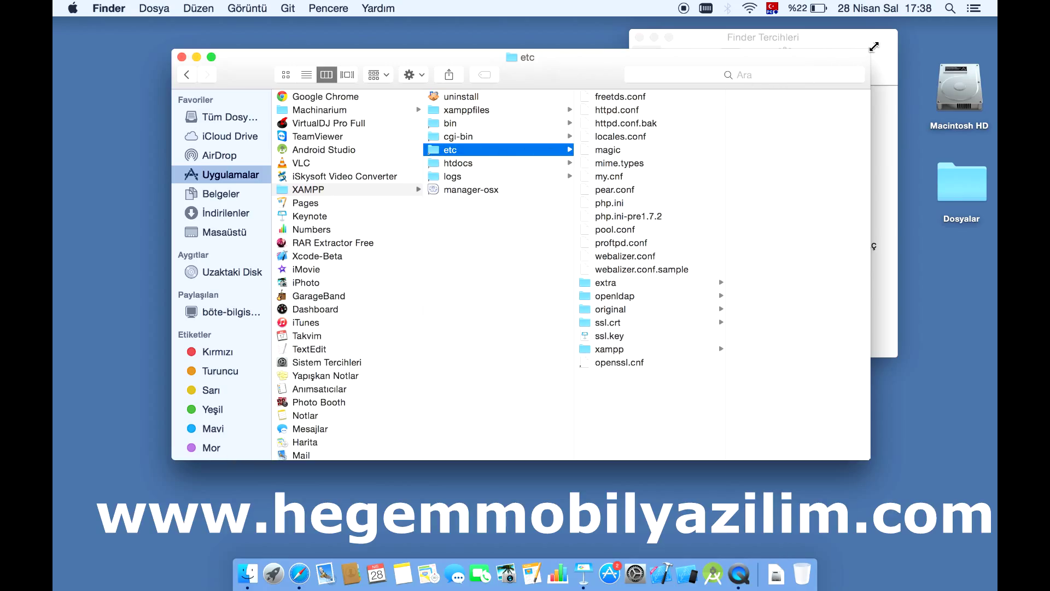
# Step: Show the Etiketler preferences and assign the green tag to the B-Masaüstü video in the Videolar folder of Belgeler
pyautogui.click(875, 49)
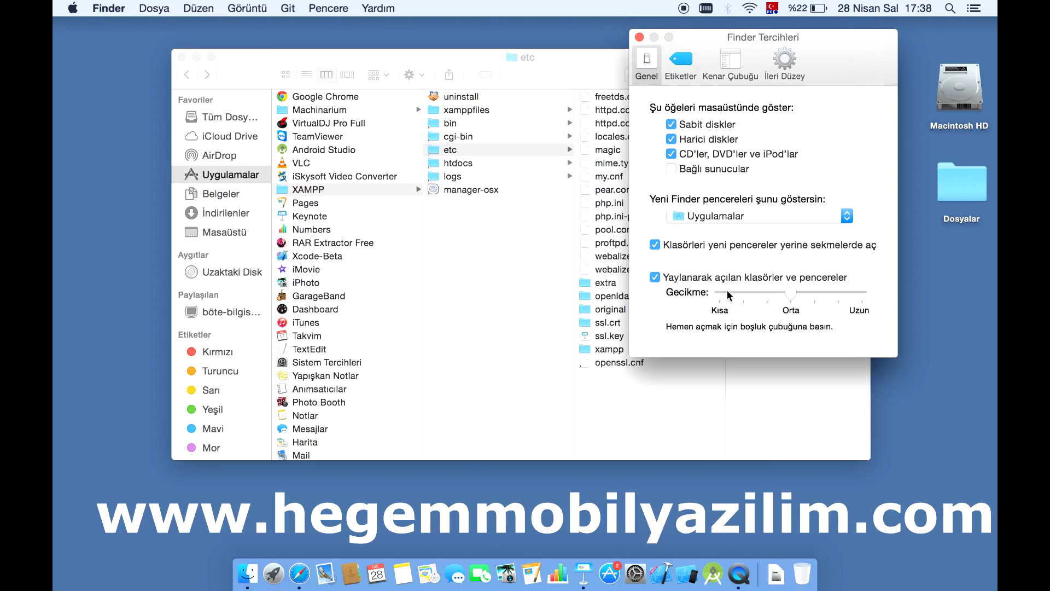
pyautogui.click(678, 68)
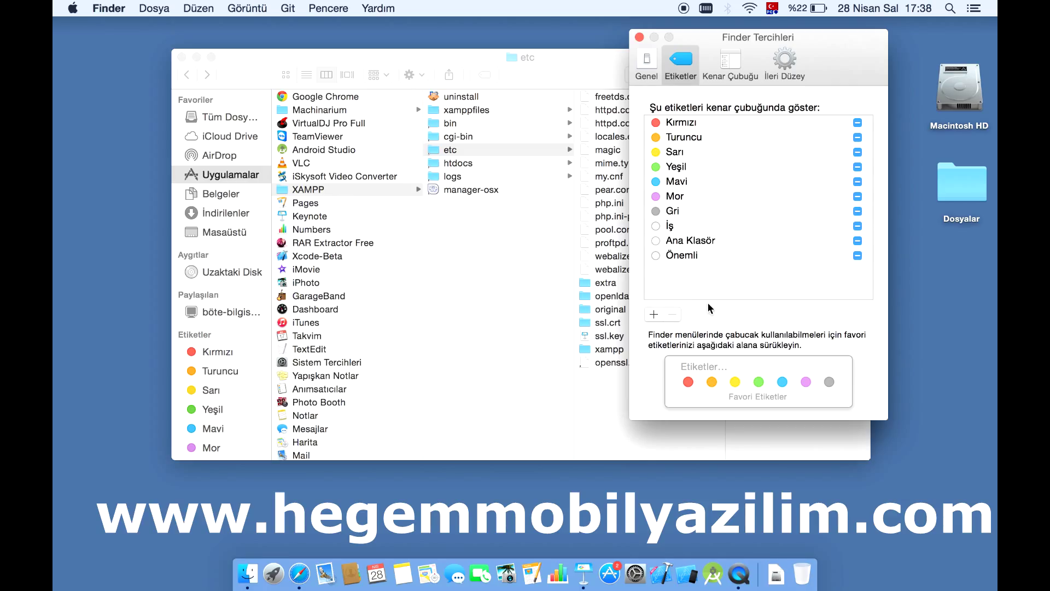
pyautogui.click(225, 195)
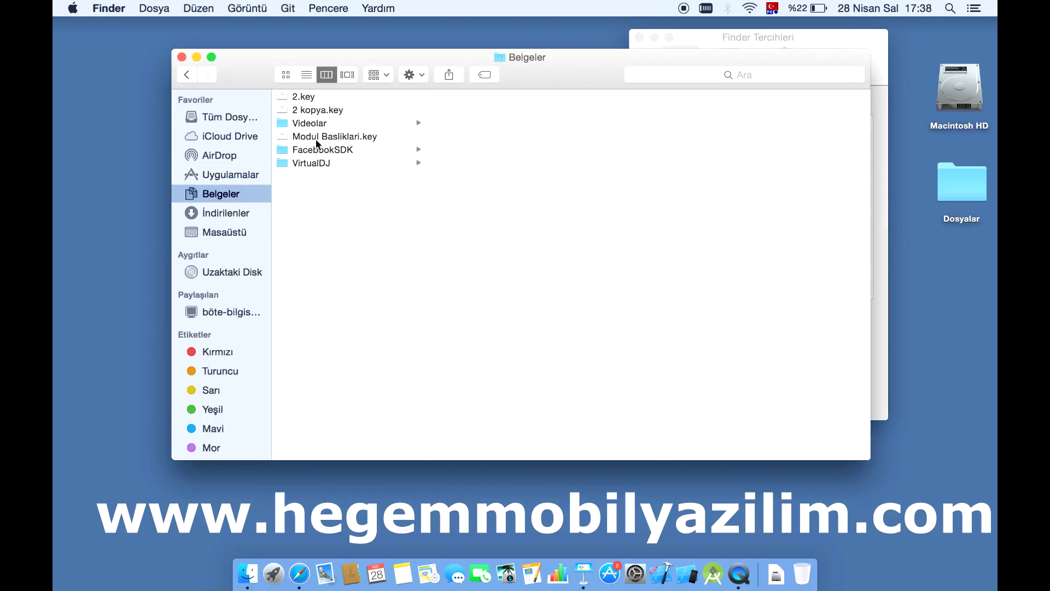
pyautogui.click(312, 124)
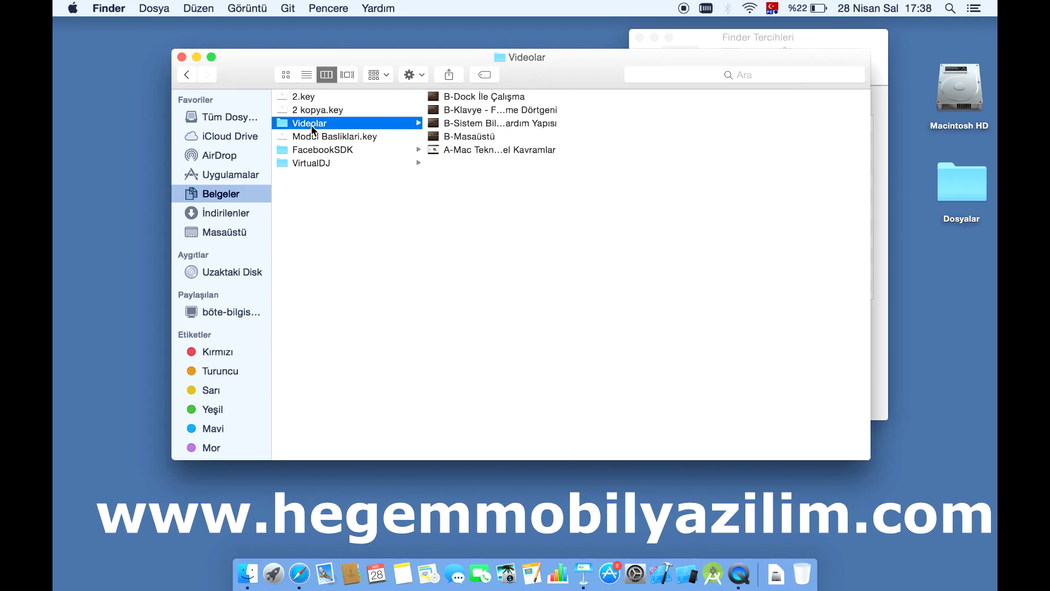
pyautogui.click(464, 137)
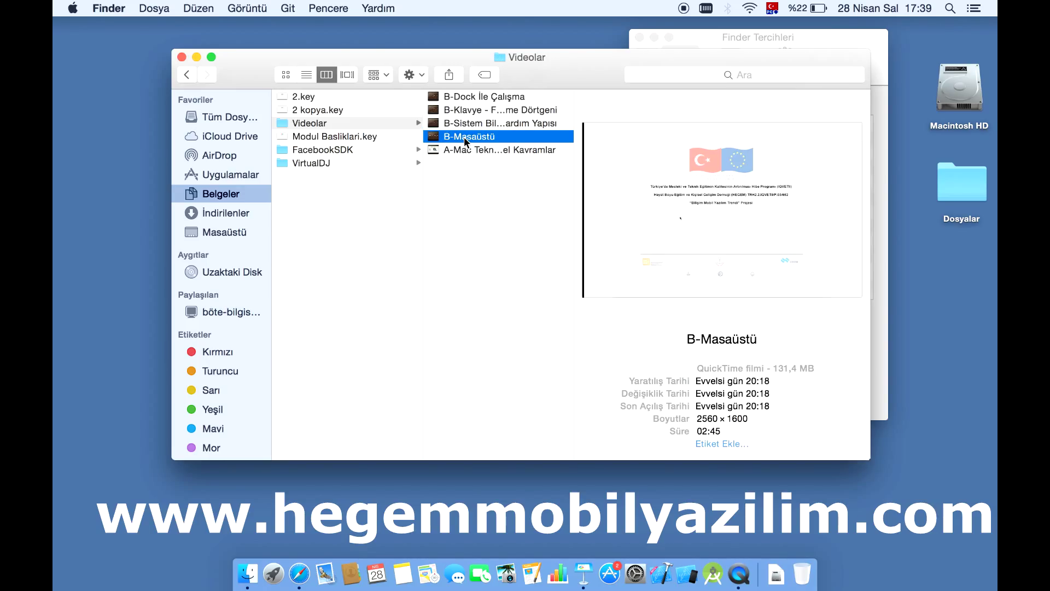
pyautogui.rightClick(463, 137)
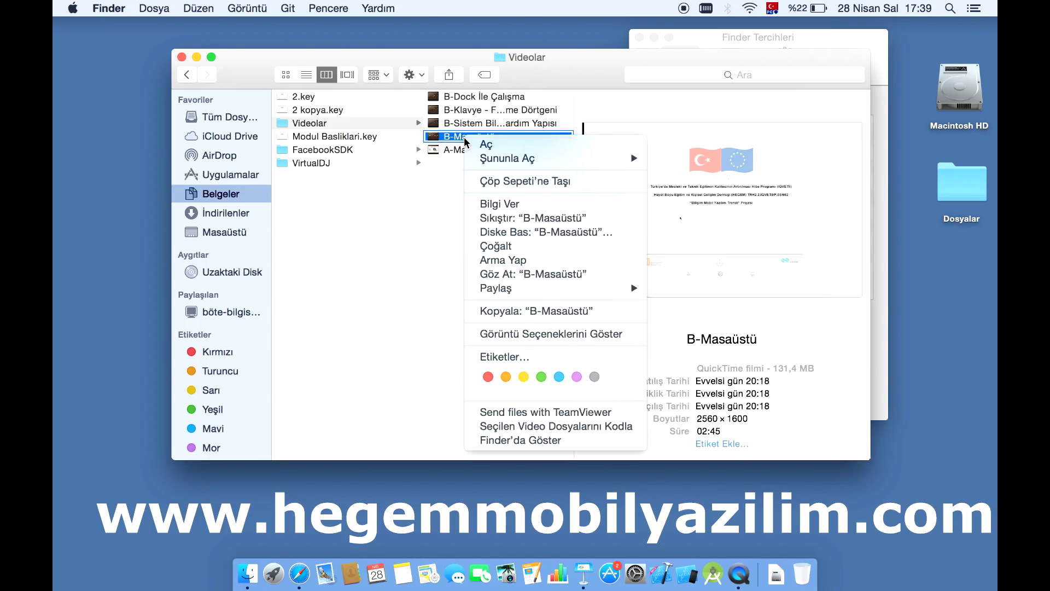
pyautogui.click(541, 376)
pyautogui.click(516, 278)
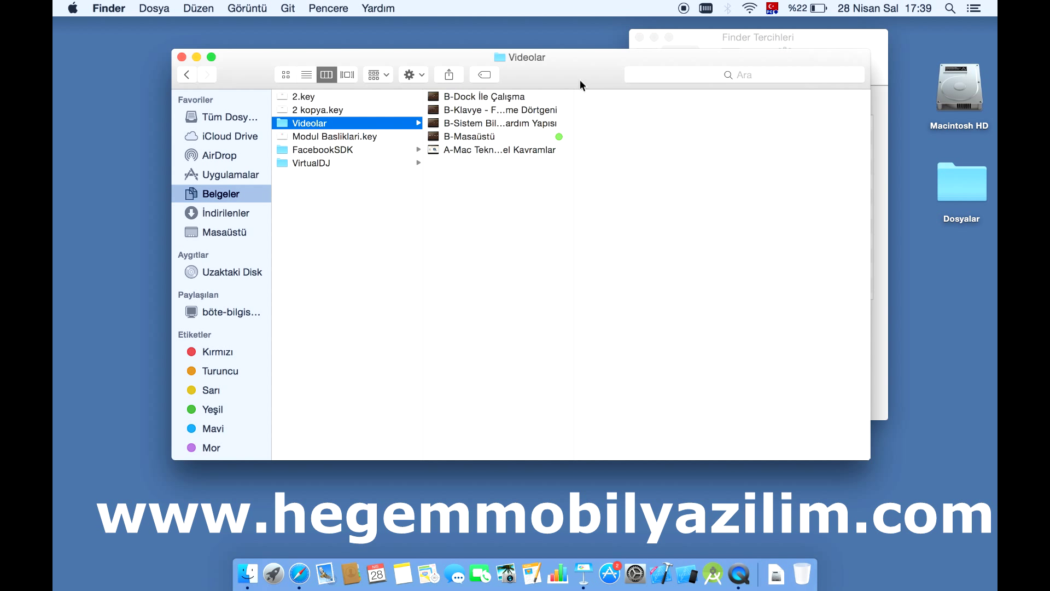
# Step: Move the Videolar window aside and display the Kenar Çubuğu settings in the Finder preferences next to its sidebar
pyautogui.moveTo(580, 73); pyautogui.dragTo(530, 73)
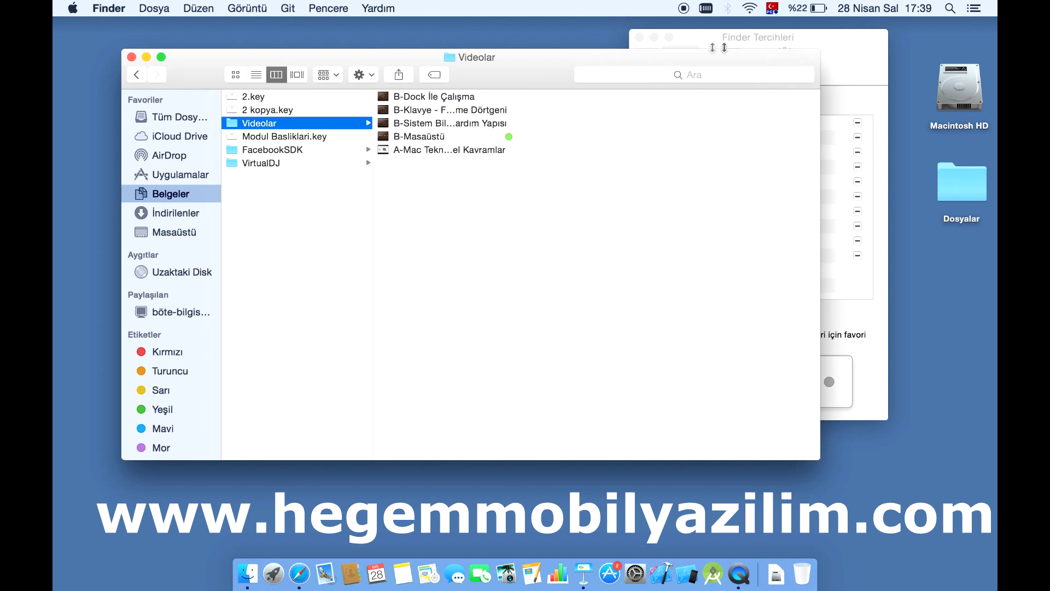
pyautogui.click(835, 43)
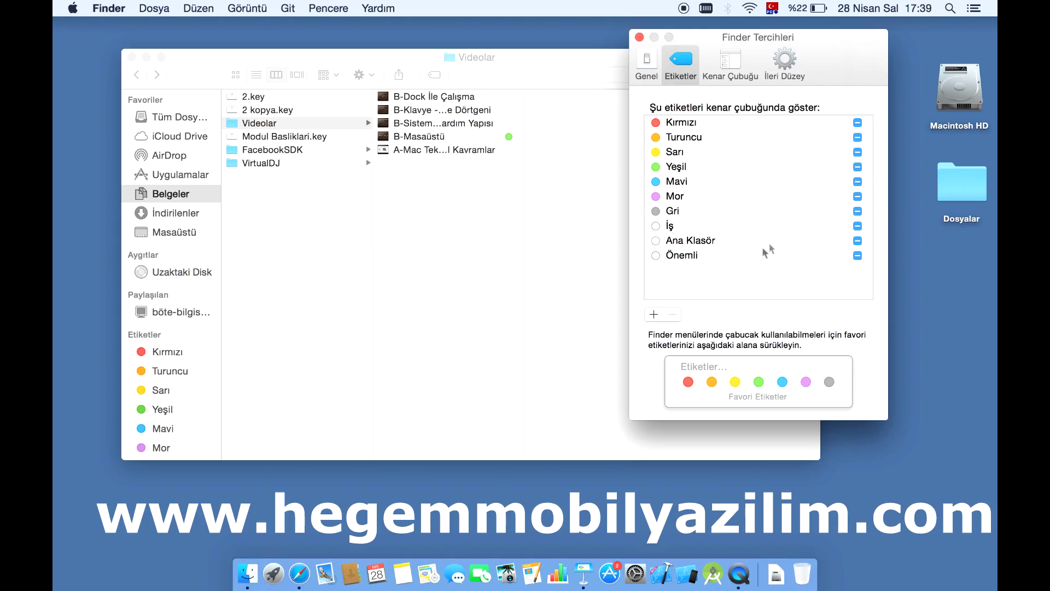
pyautogui.click(731, 65)
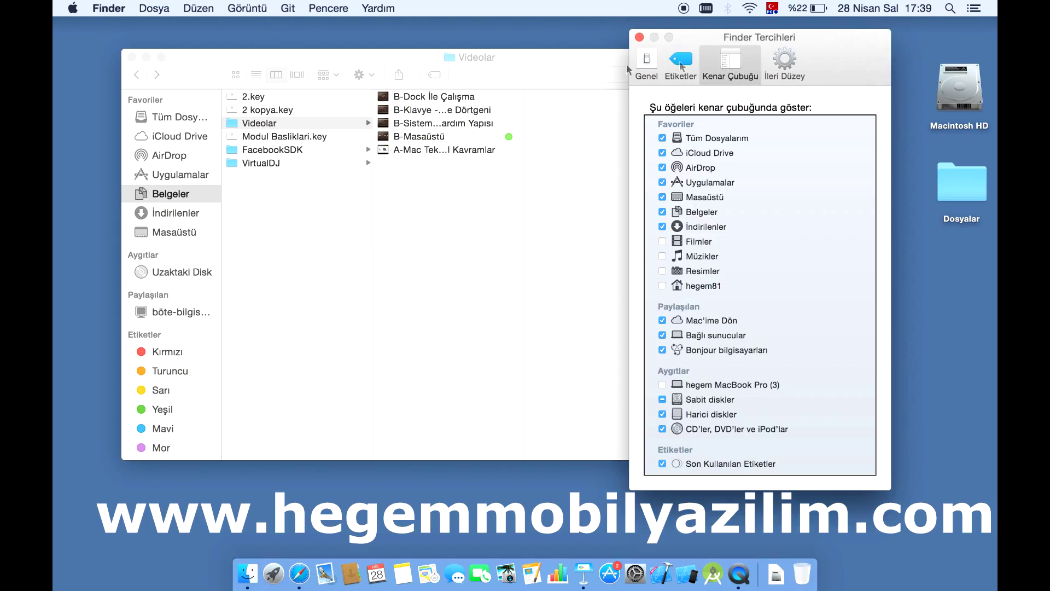
pyautogui.click(201, 75)
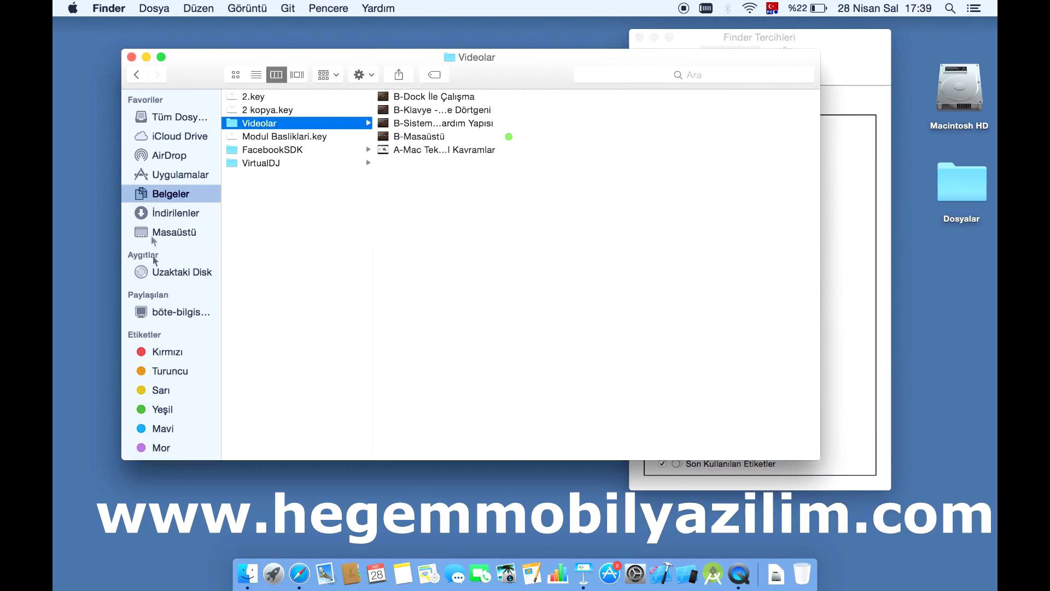
pyautogui.click(851, 37)
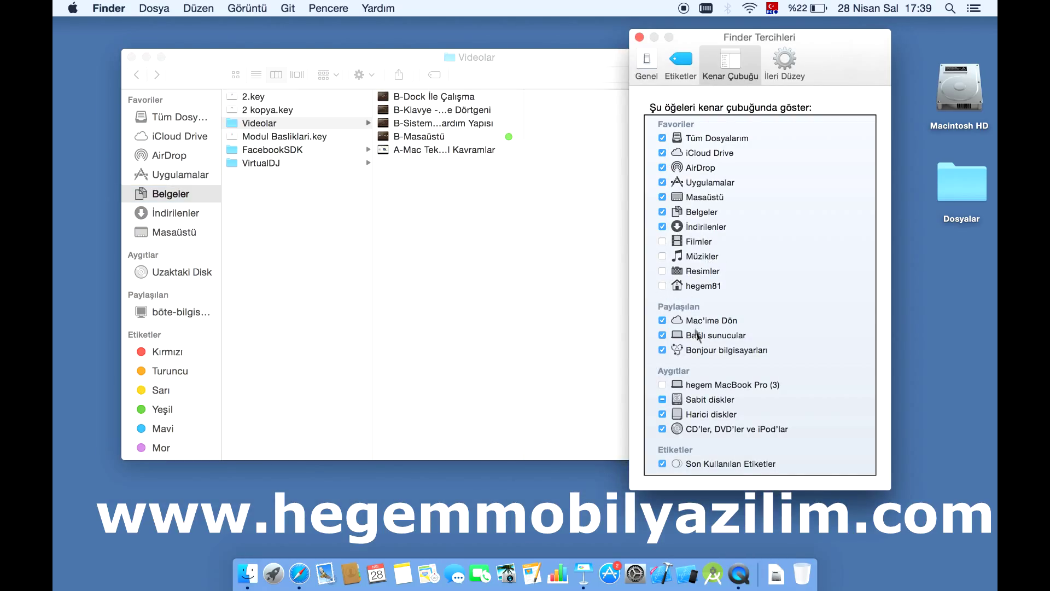
# Step: Add Resimler to the sidebar favourites in the Kenar Çubuğu preferences, and view the Resimler and Uygulamalar folders from the sidebar
pyautogui.click(662, 271)
pyautogui.click(182, 255)
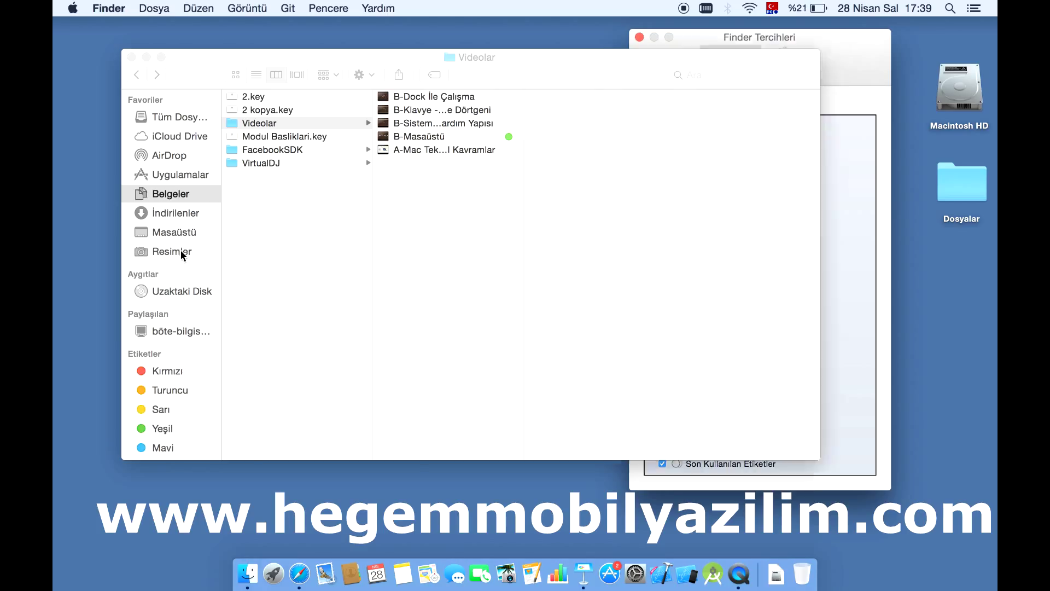
pyautogui.click(182, 253)
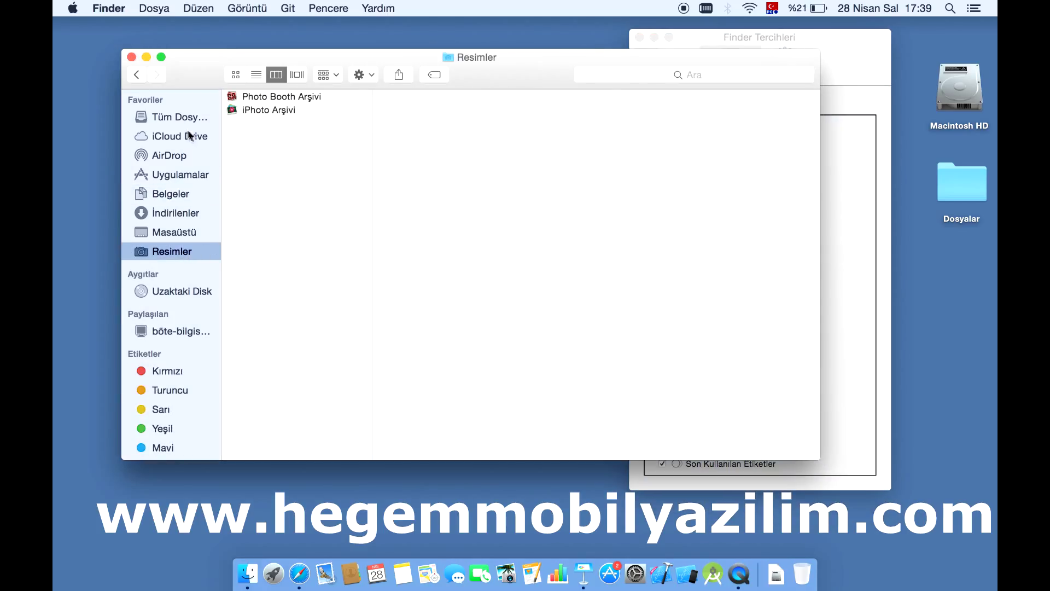
pyautogui.click(177, 174)
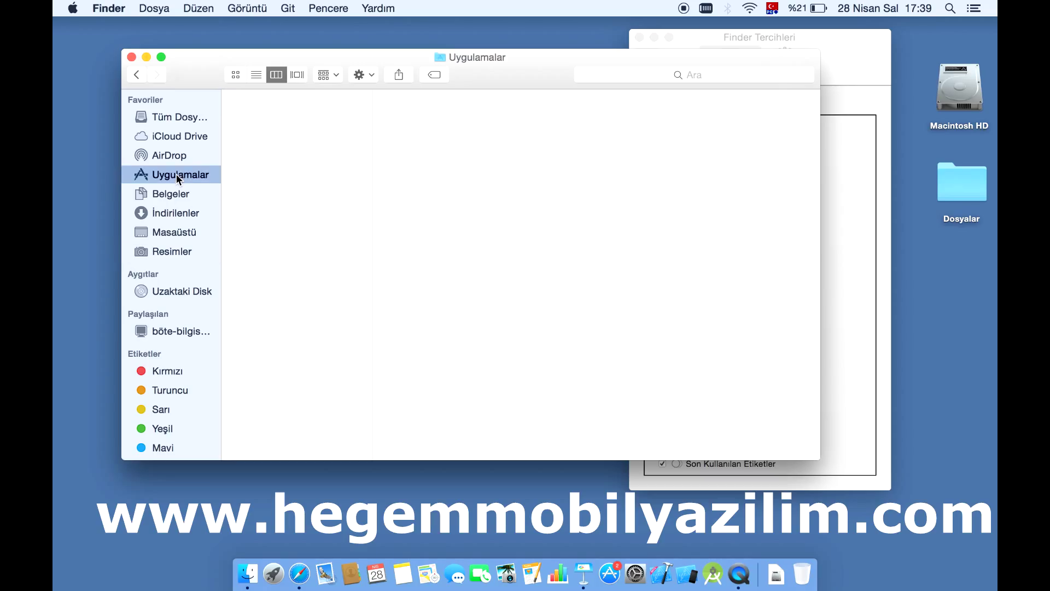
# Step: Enable Tüm dosya adı uzantılarını göster in the İleri Düzey preferences and check the files in the Videolar folder of Belgeler
pyautogui.click(837, 232)
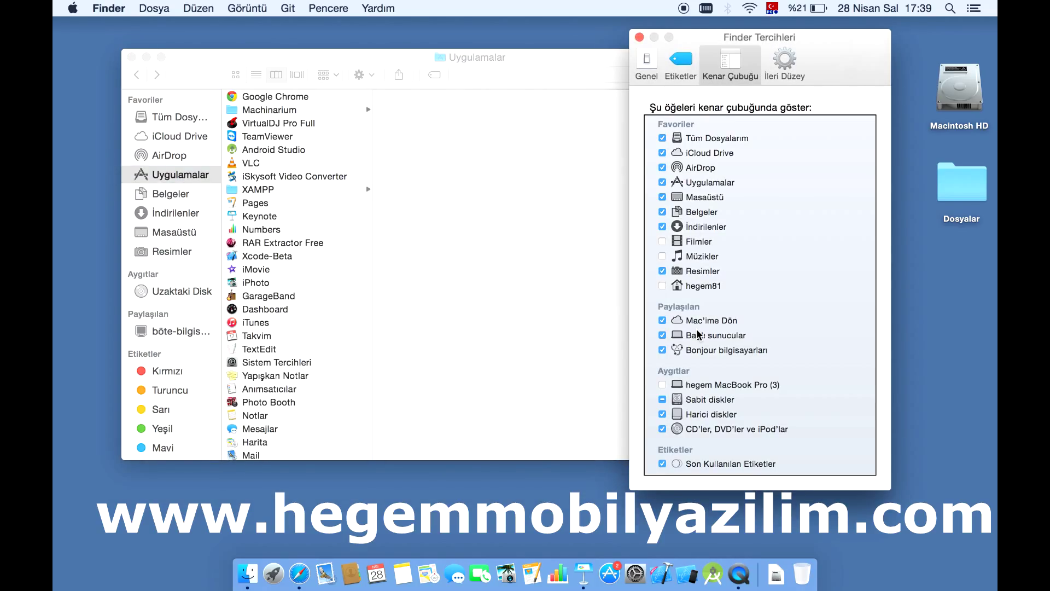
pyautogui.click(784, 65)
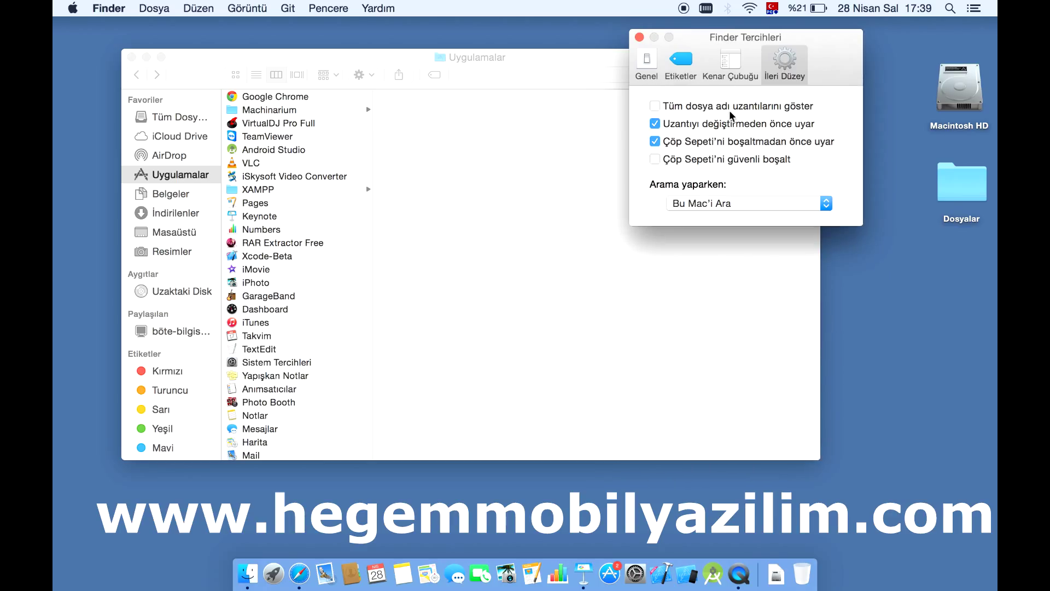
pyautogui.click(656, 107)
pyautogui.click(165, 192)
pyautogui.click(168, 197)
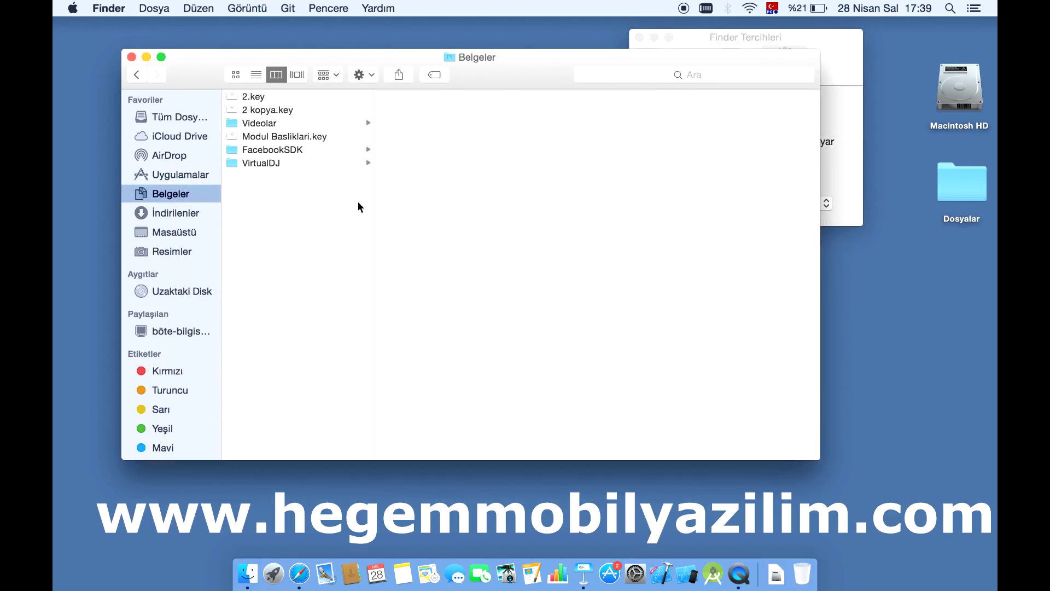
pyautogui.click(276, 124)
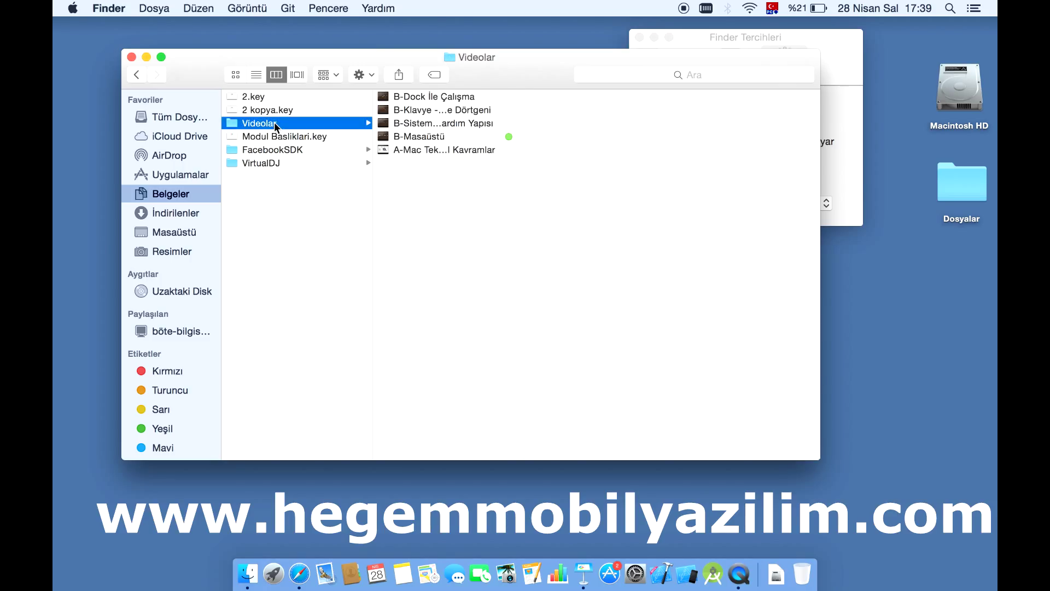
pyautogui.click(834, 41)
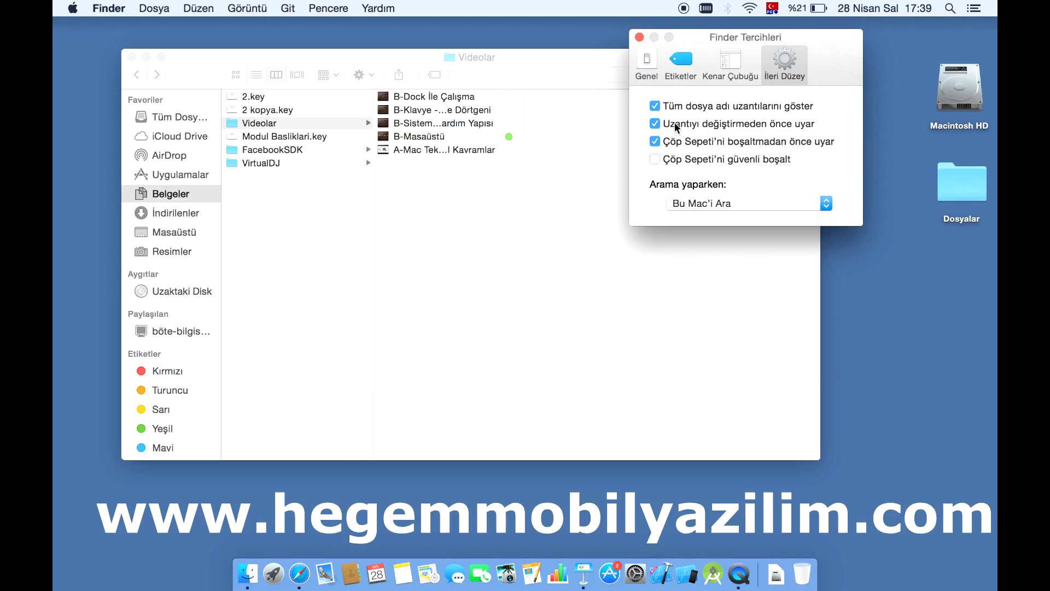
# Step: Widen the file name column in Videolar, select the B-Sistem Bilgisi - Yardım Yapısı video and move the window clear of the preferences
pyautogui.click(472, 116)
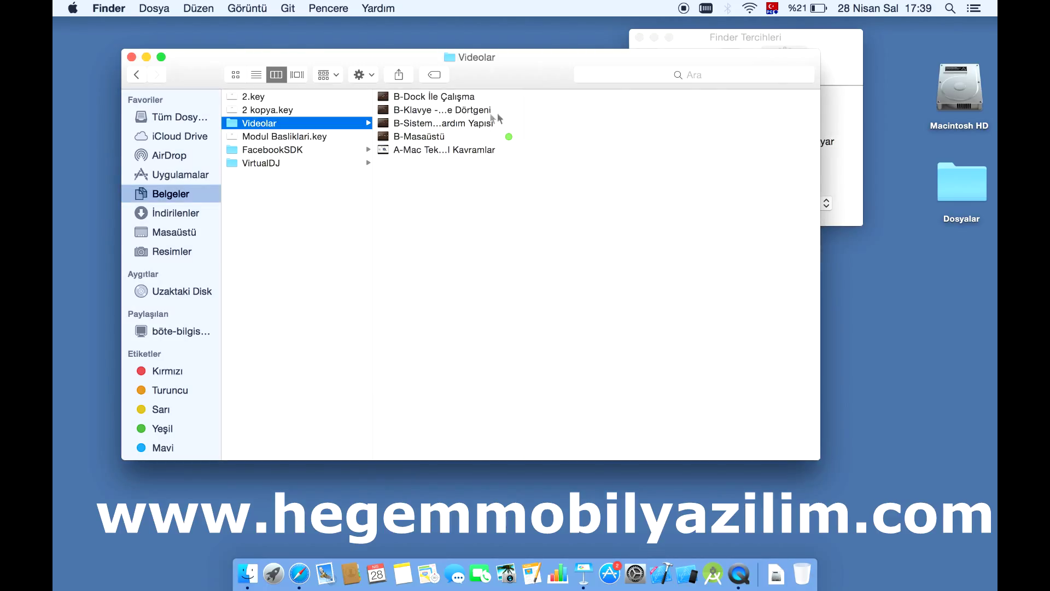
pyautogui.moveTo(525, 142); pyautogui.dragTo(629, 142)
pyautogui.click(458, 123)
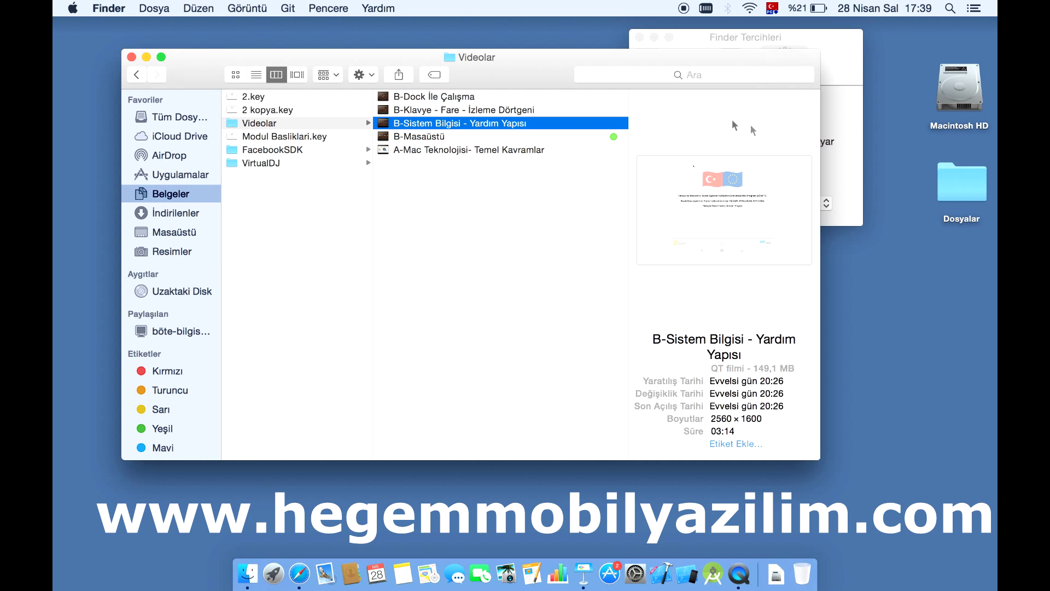
pyautogui.moveTo(540, 68); pyautogui.dragTo(512, 153)
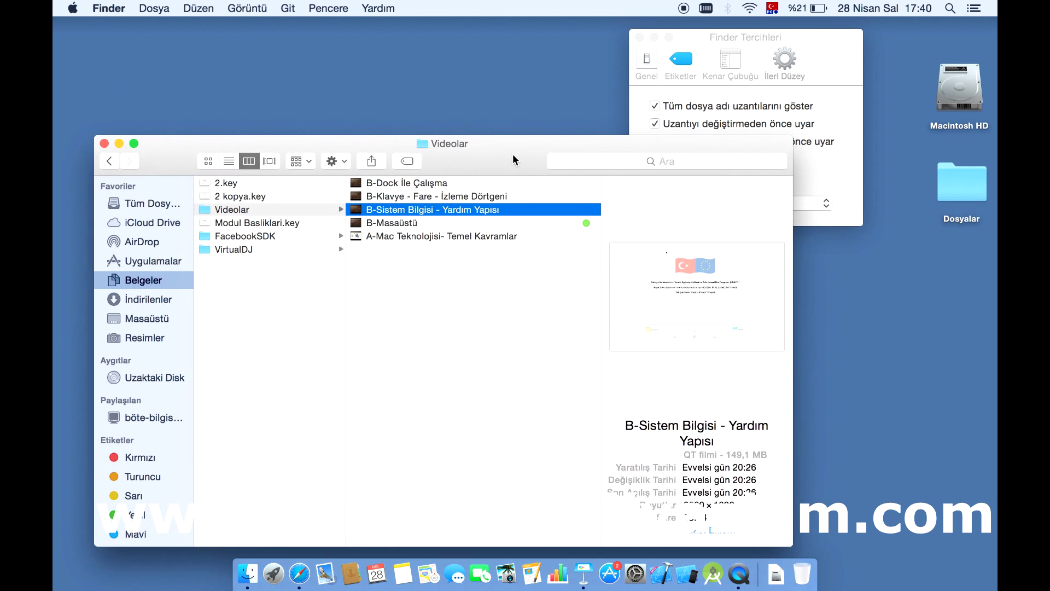
# Step: Toggle Tüm dosya adı uzantılarını göster to compare the video file names, leaving the option off
pyautogui.click(680, 104)
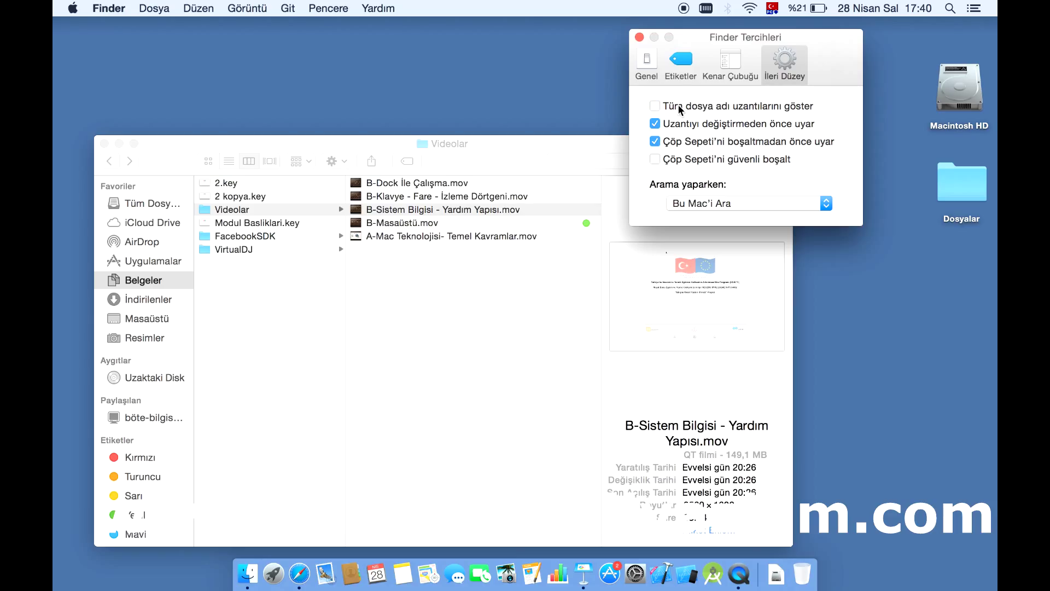
pyautogui.click(681, 108)
pyautogui.click(673, 107)
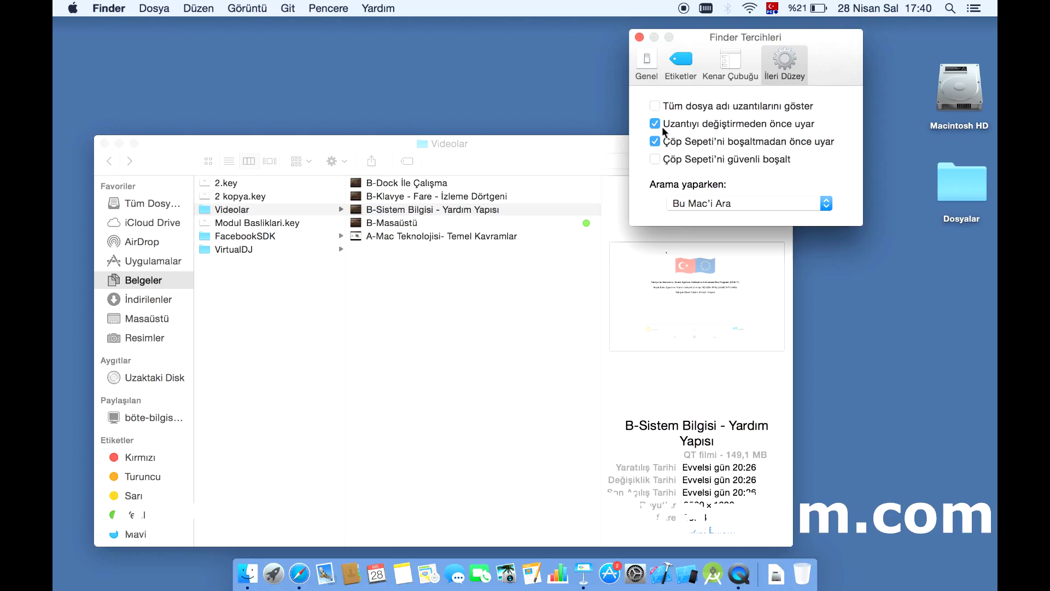
# Step: Point out the search field of the Videolar window and set the Arama yaparken preference to O Anki Klasörü Ara
pyautogui.click(715, 162)
pyautogui.click(527, 163)
pyautogui.click(613, 163)
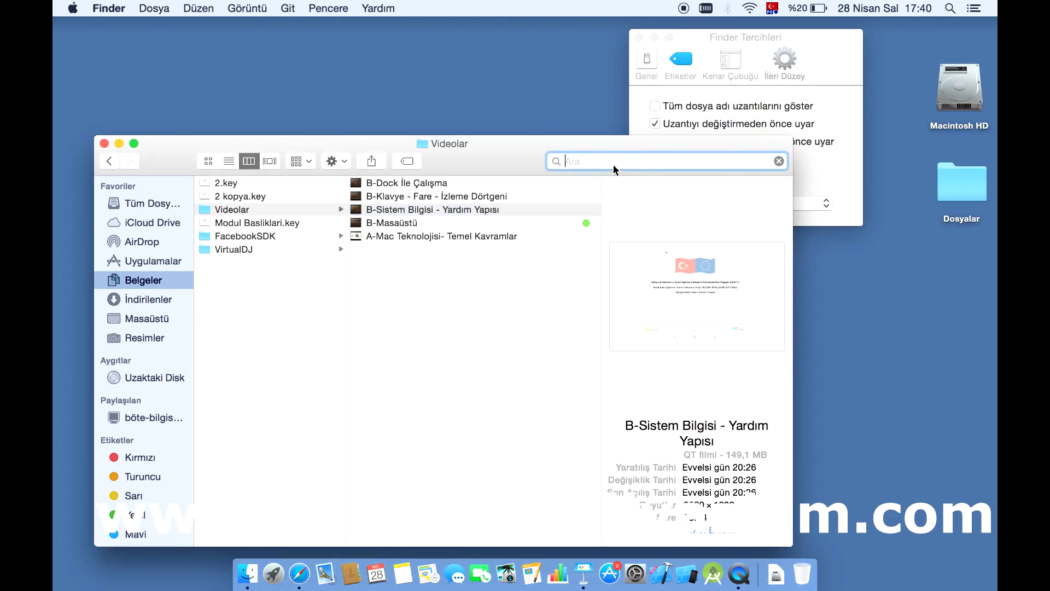
pyautogui.click(822, 87)
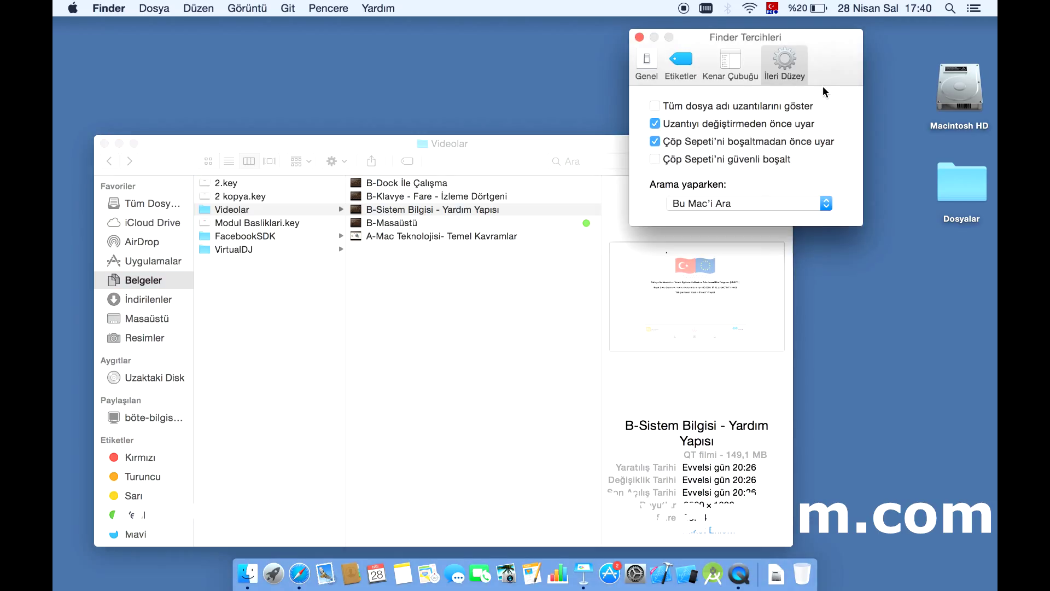
pyautogui.click(779, 202)
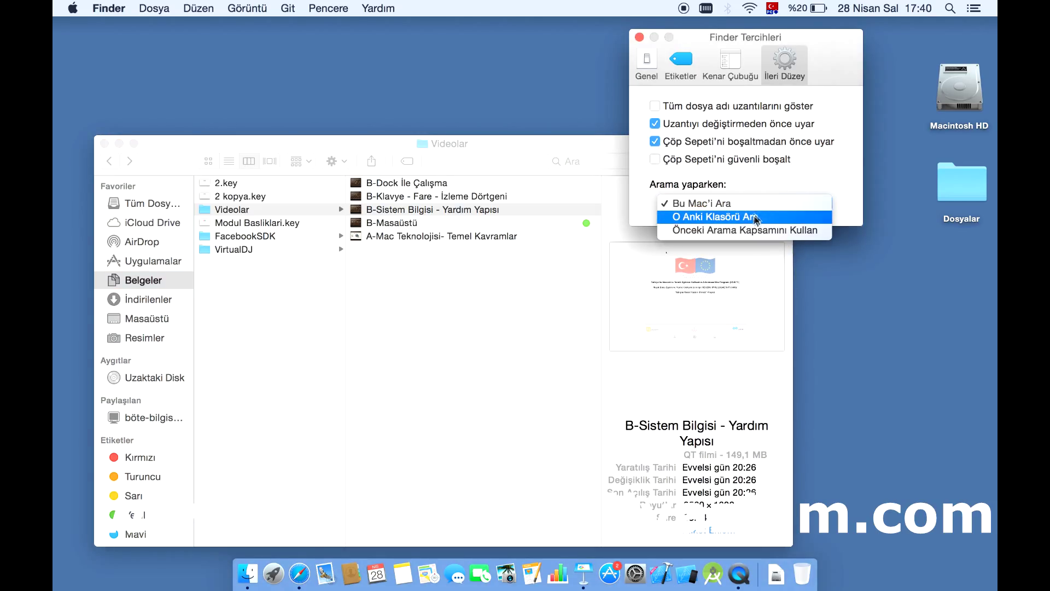
pyautogui.click(747, 218)
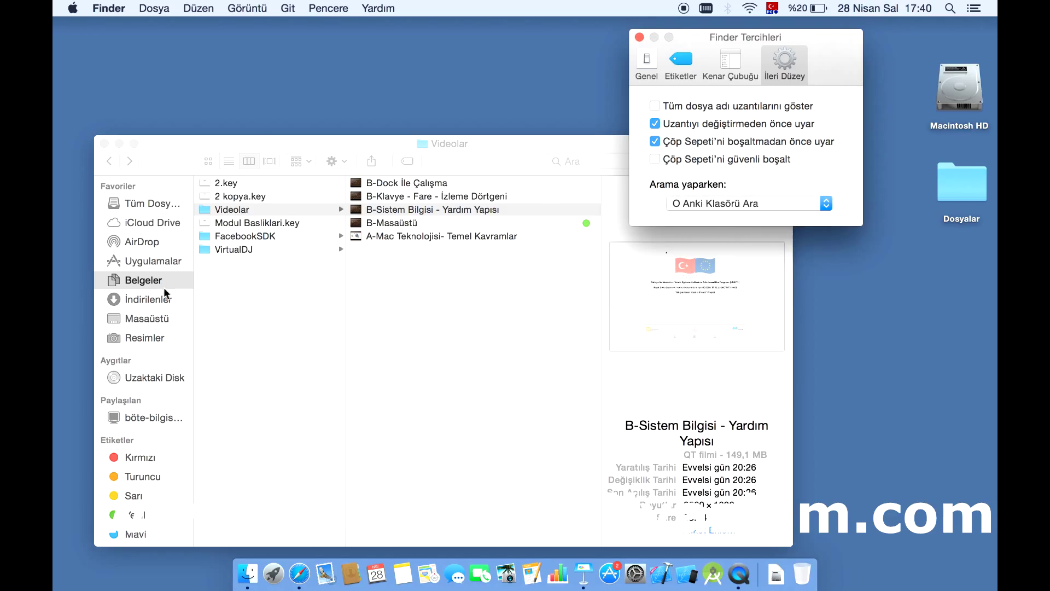
# Step: Search the Videolar folder for "dock" and clear the search text
pyautogui.press('super+f')
pyautogui.click(251, 207)
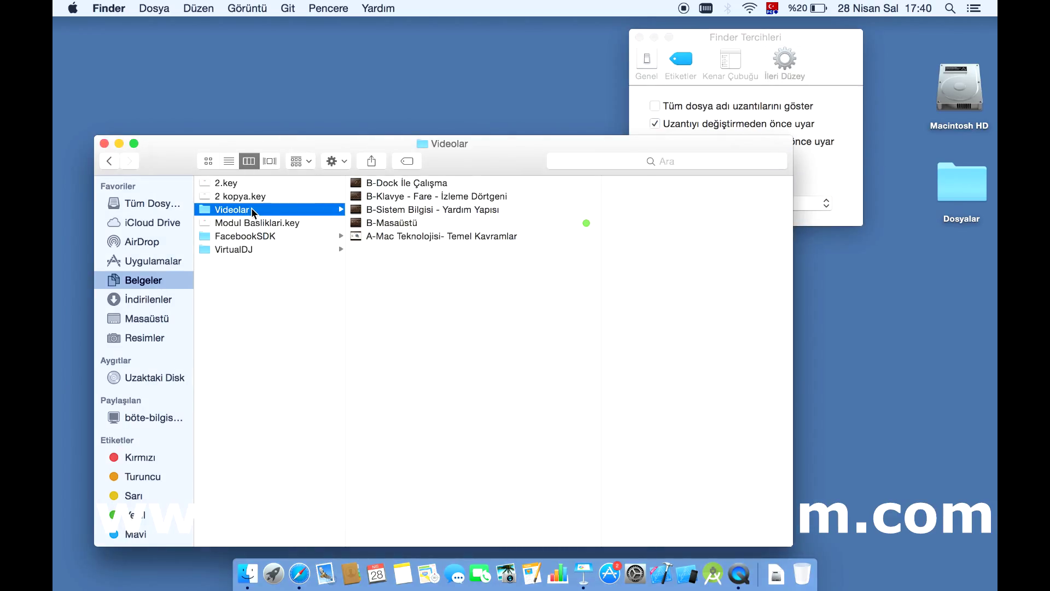
pyautogui.click(657, 162)
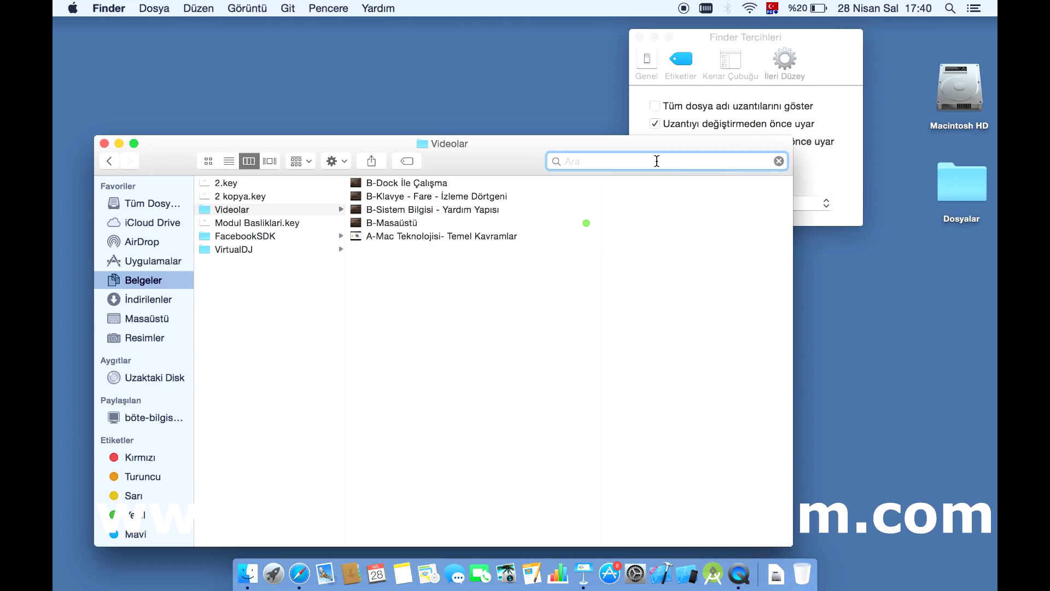
pyautogui.write('dock')
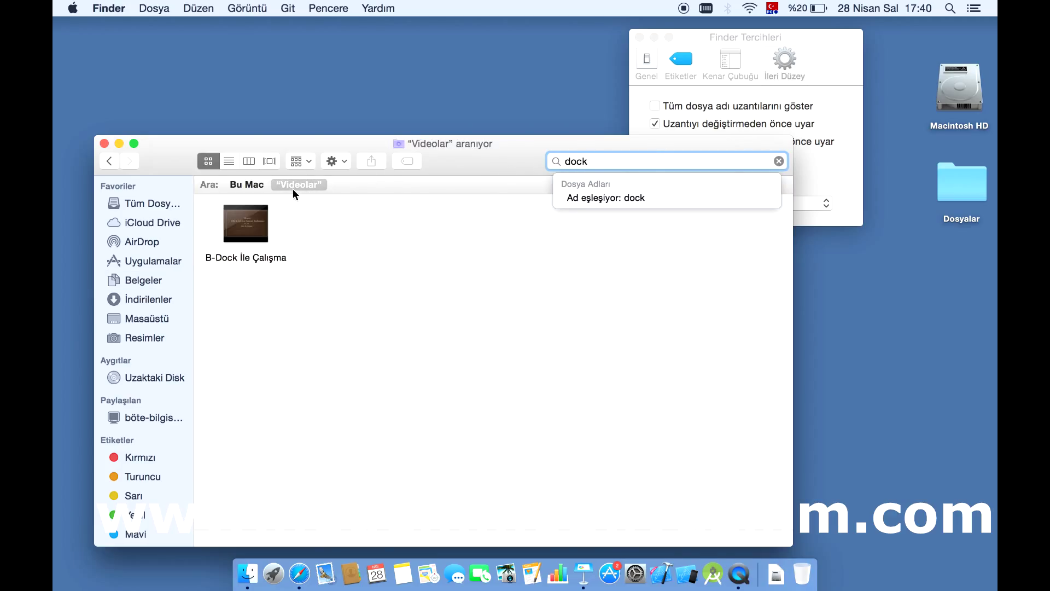
pyautogui.press('BackSpace')
pyautogui.press('BackSpace')
pyautogui.press('BackSpace')
pyautogui.press('BackSpace')
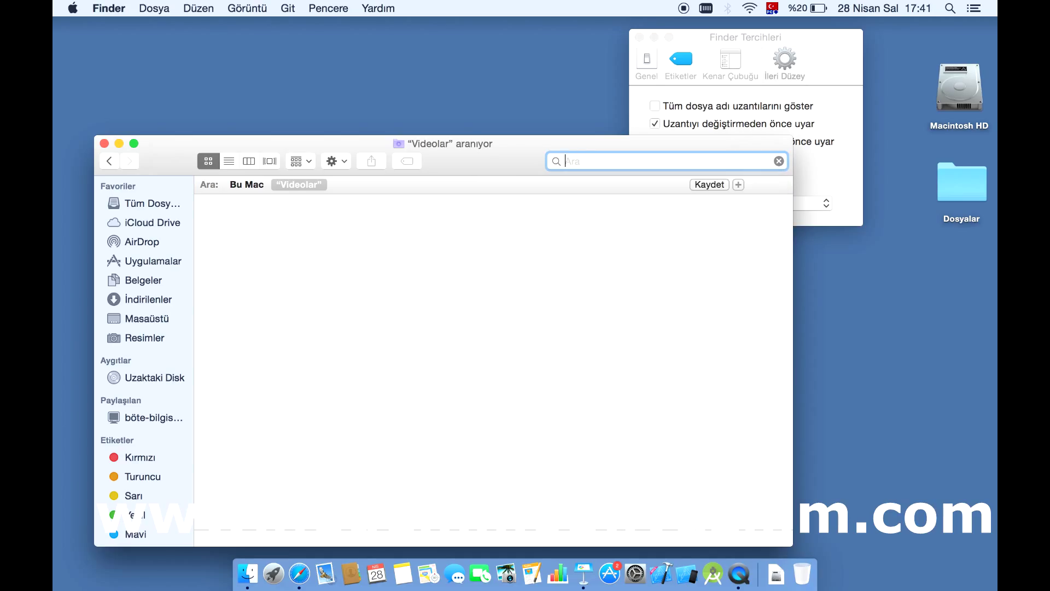
# Step: Set the Arama yaparken preference to Bu Mac'i Ara
pyautogui.click(845, 150)
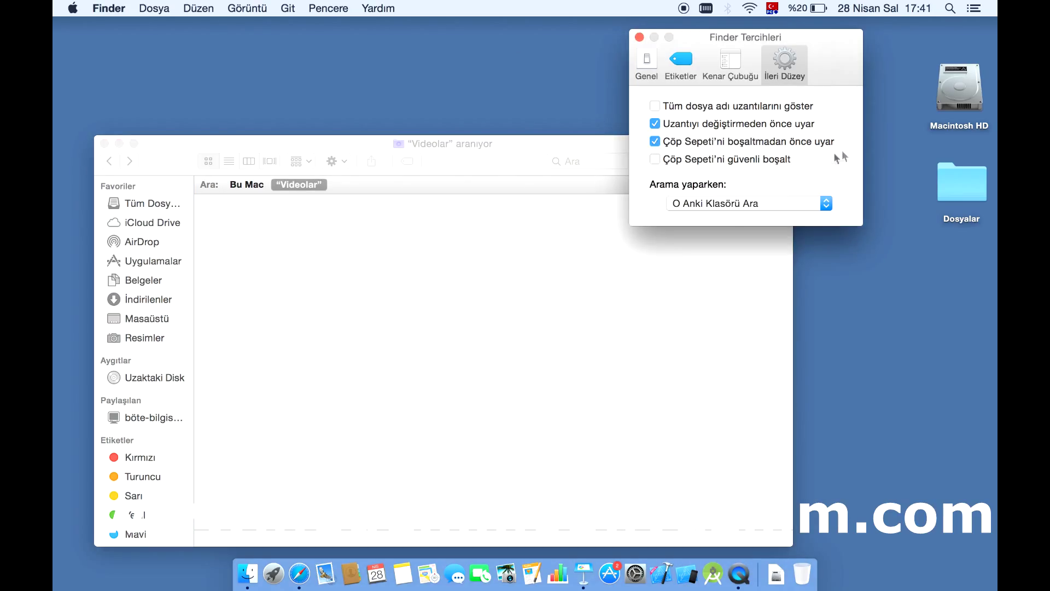
pyautogui.click(769, 201)
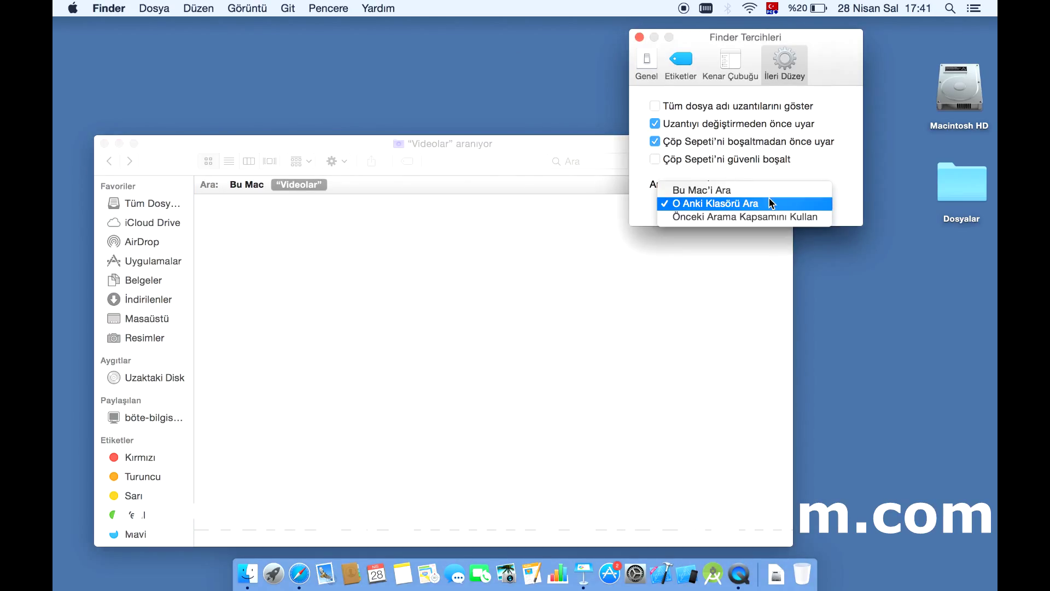
pyautogui.click(736, 195)
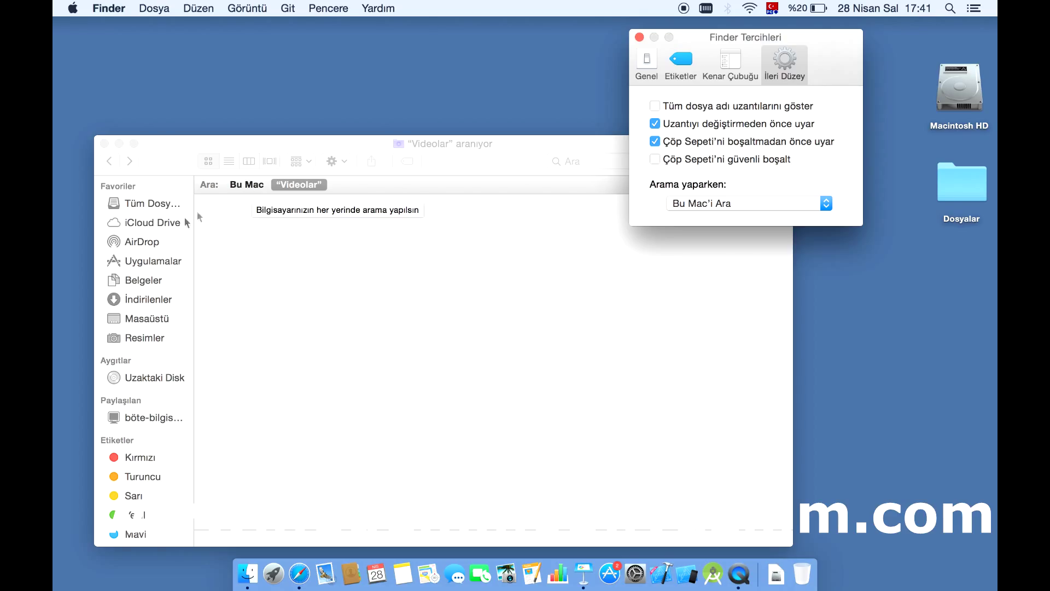
# Step: Open the Uygulamalar folder, close the Finder preferences and move the folder window up to the middle of the desktop
pyautogui.click(155, 262)
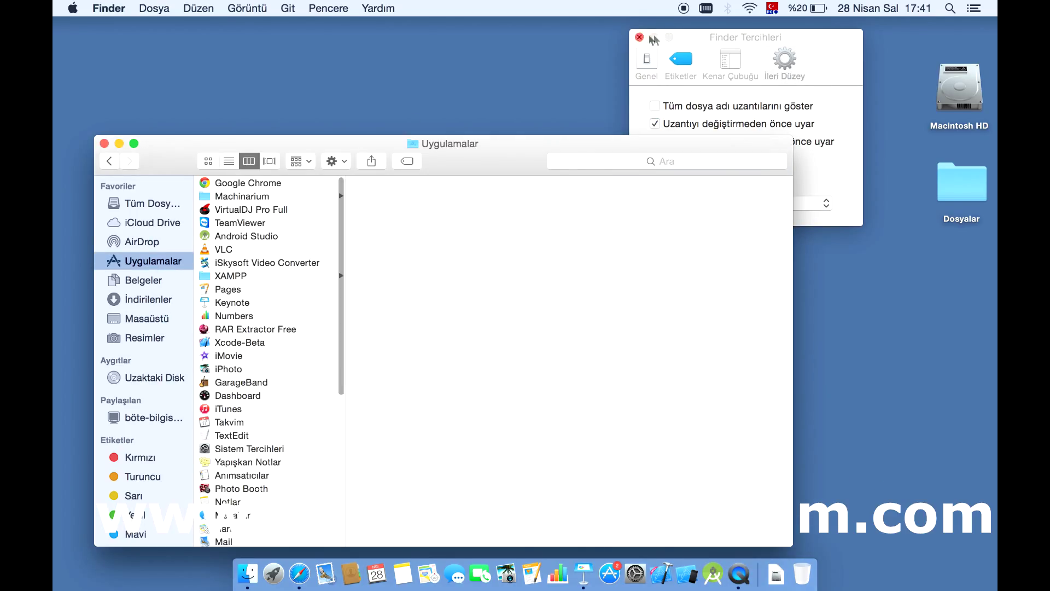
pyautogui.click(639, 37)
pyautogui.moveTo(513, 154); pyautogui.dragTo(577, 83)
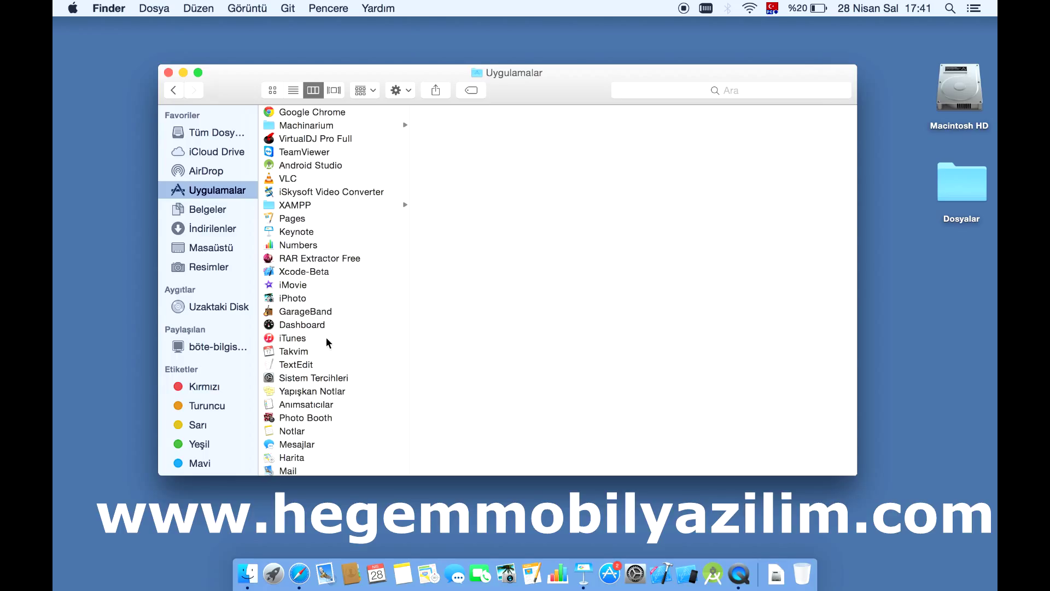
# Step: Uninstall Google Chrome by moving it from Uygulamalar to the Trash and permanently emptying the Trash
pyautogui.click(294, 114)
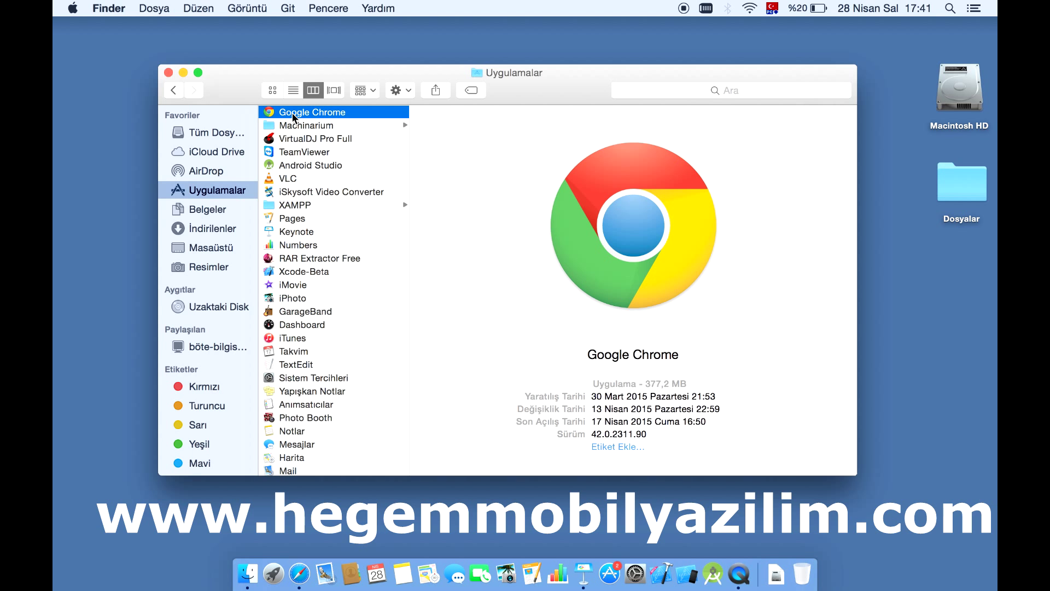
pyautogui.moveTo(294, 116); pyautogui.dragTo(812, 568)
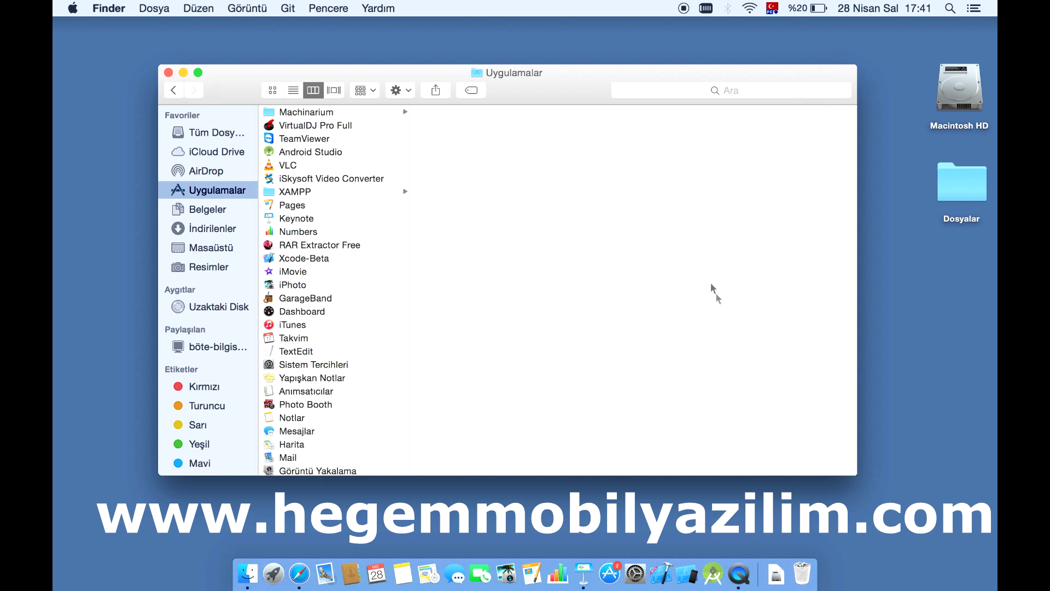
pyautogui.moveTo(578, 97); pyautogui.dragTo(575, 92)
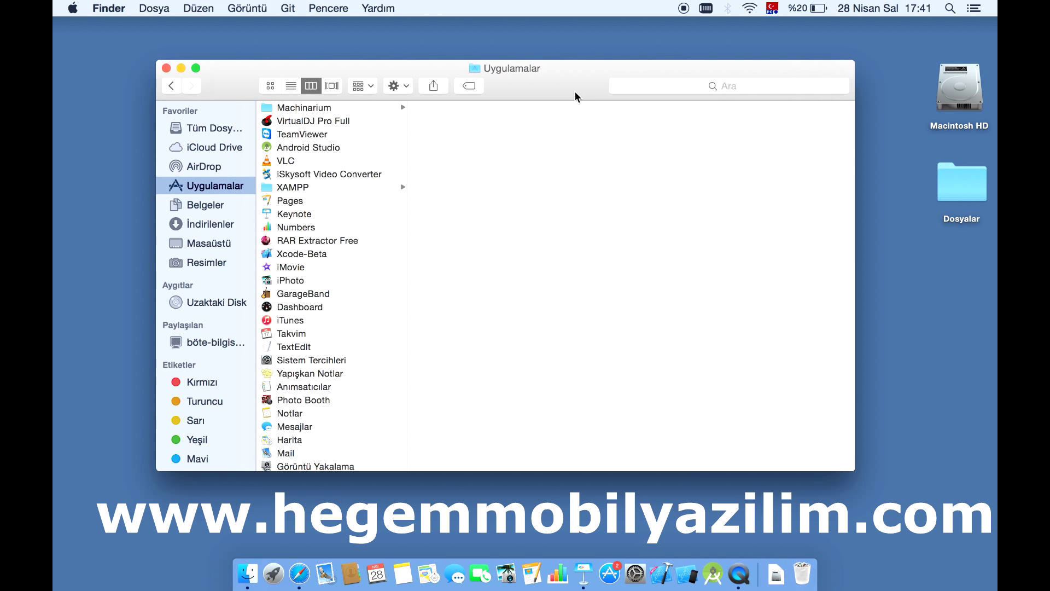
pyautogui.rightClick(806, 573)
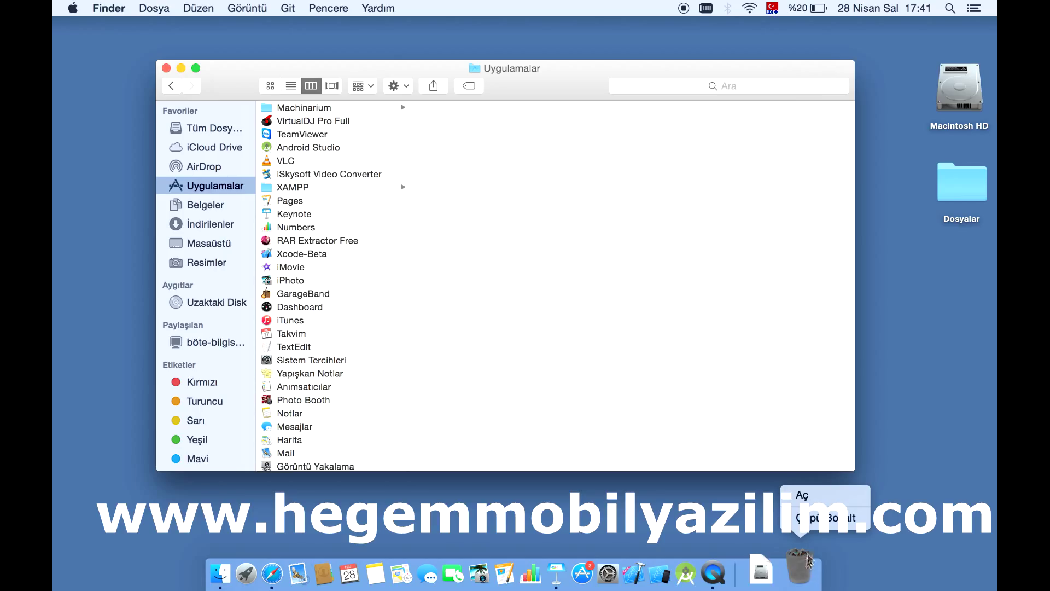
pyautogui.click(826, 516)
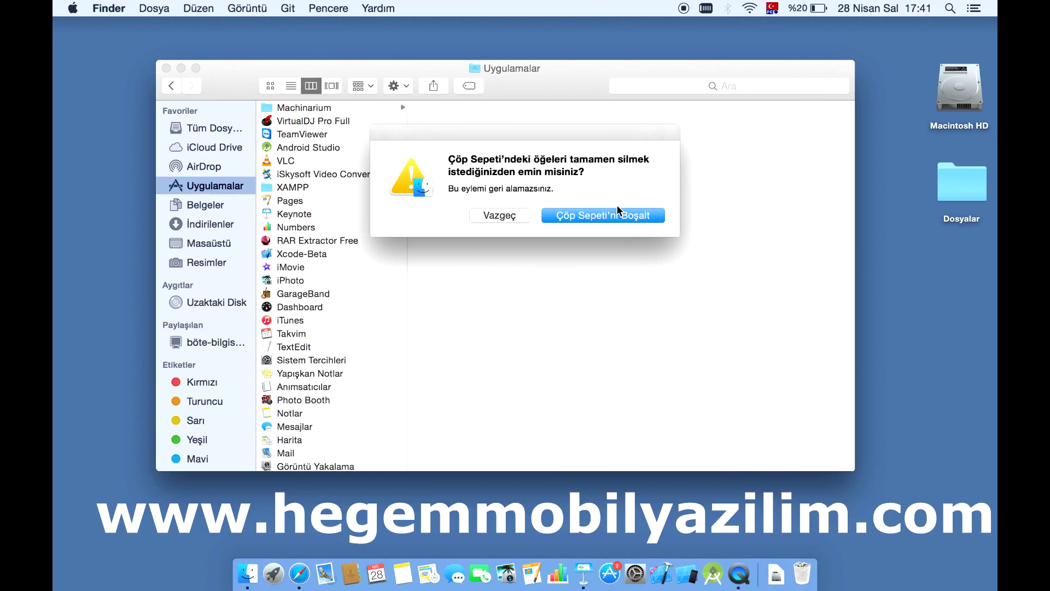
pyautogui.click(619, 214)
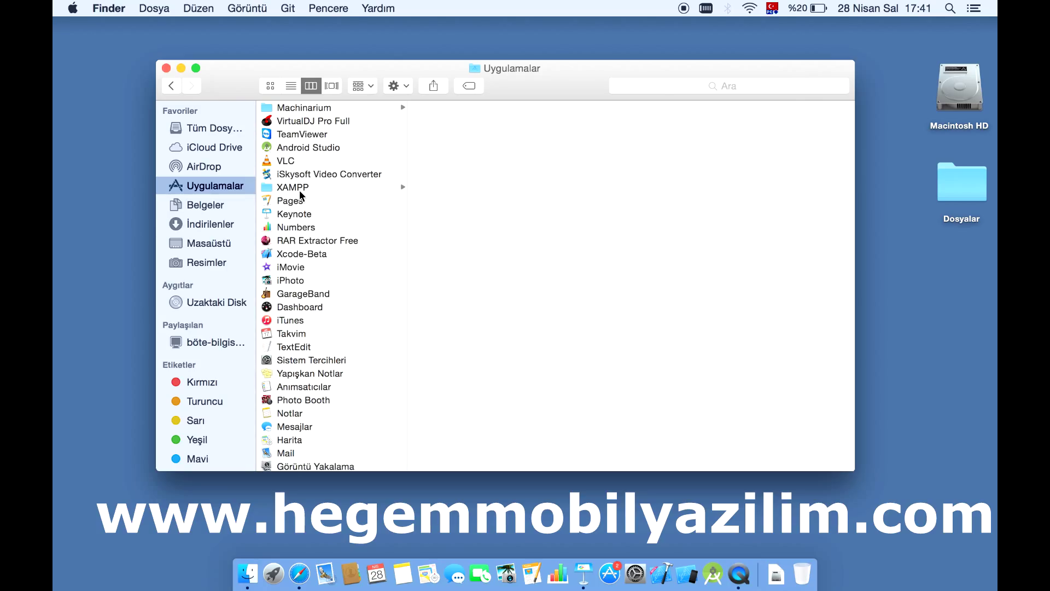
# Step: Switch to Safari, open the downloaded Firefox 37.0.2.dmg disk image and minimize the browser window
pyautogui.click(300, 571)
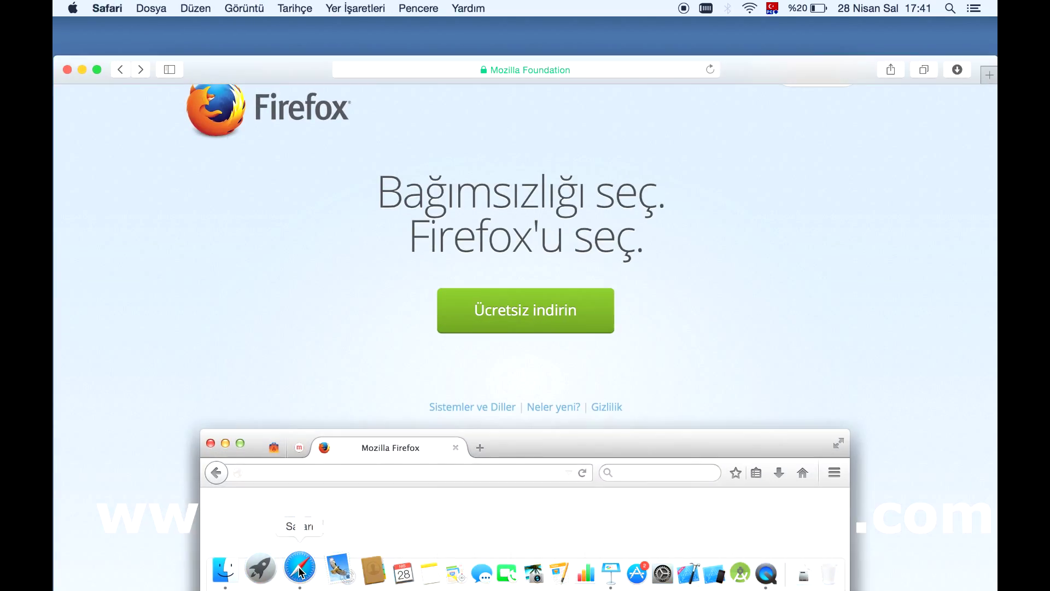
pyautogui.moveTo(292, 68); pyautogui.dragTo(292, 30)
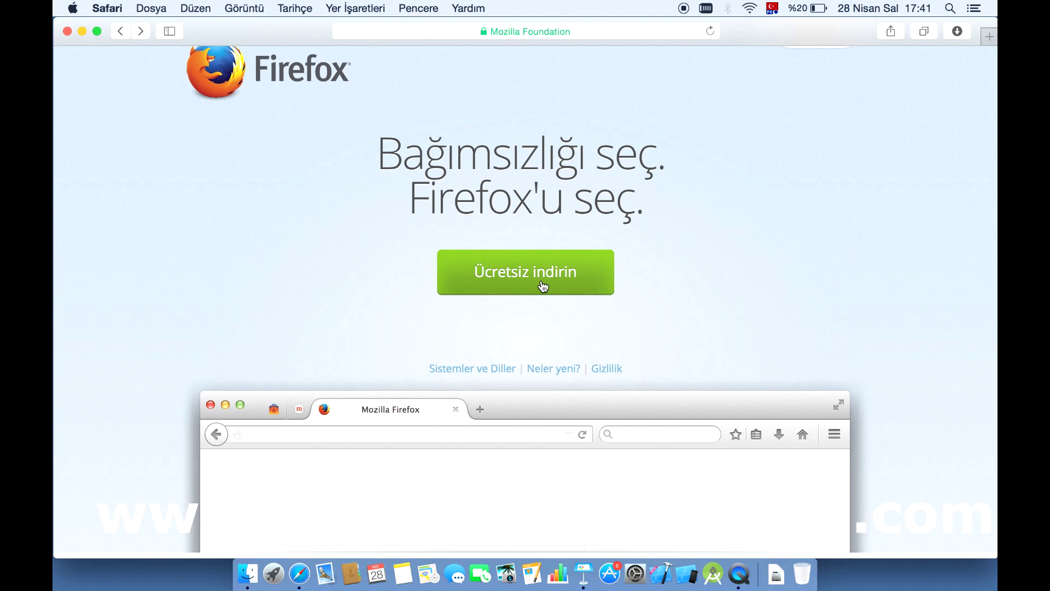
pyautogui.click(960, 32)
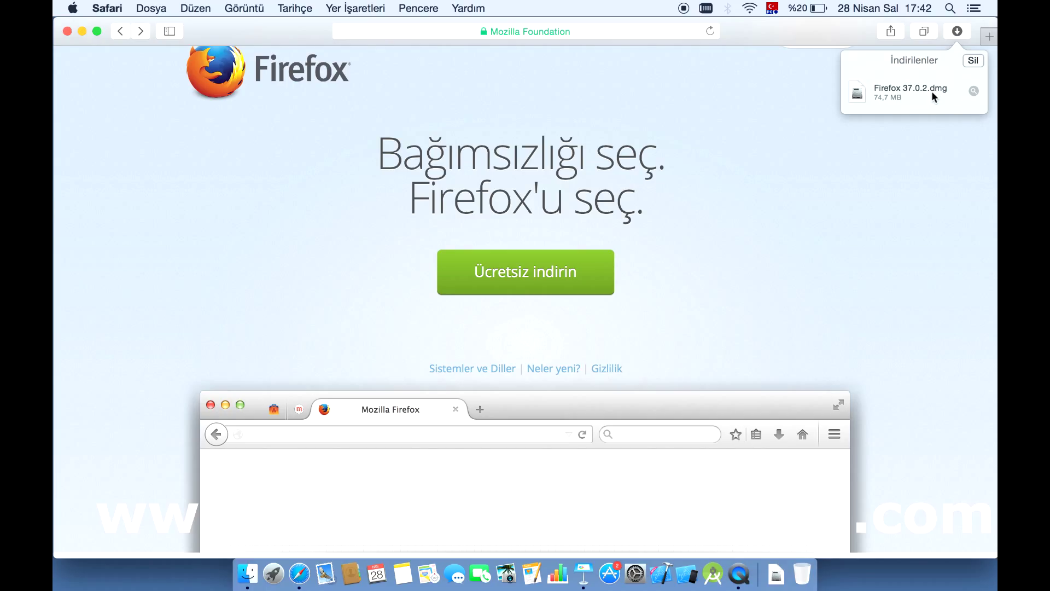
pyautogui.doubleClick(905, 91)
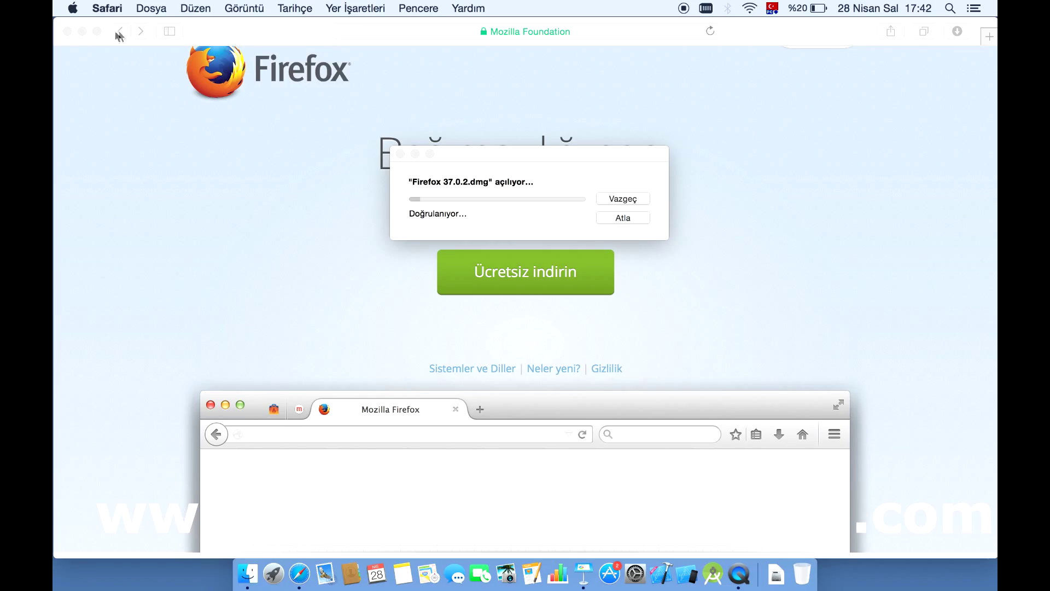
pyautogui.click(85, 30)
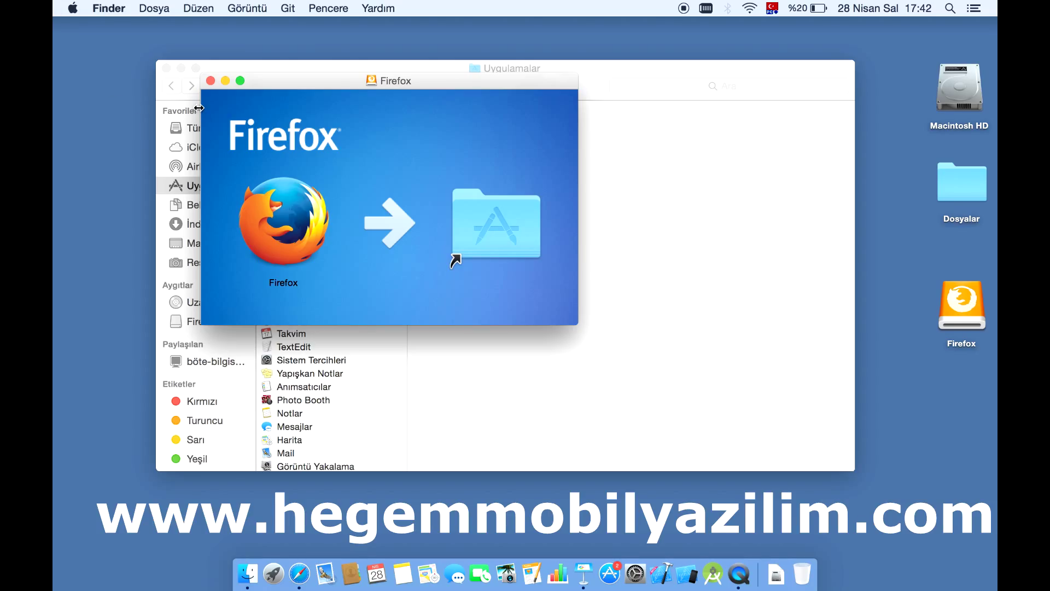
# Step: Install Firefox by copying it from its disk image into the Uygulamalar folder, and close the disk image window
pyautogui.moveTo(318, 82); pyautogui.dragTo(339, 92)
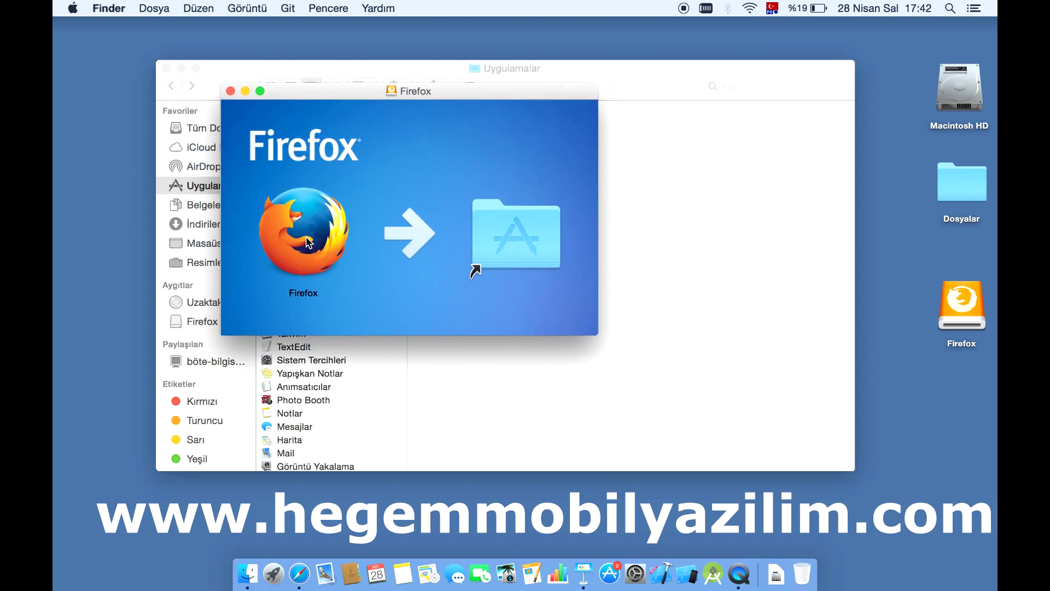
pyautogui.moveTo(309, 243); pyautogui.dragTo(510, 236)
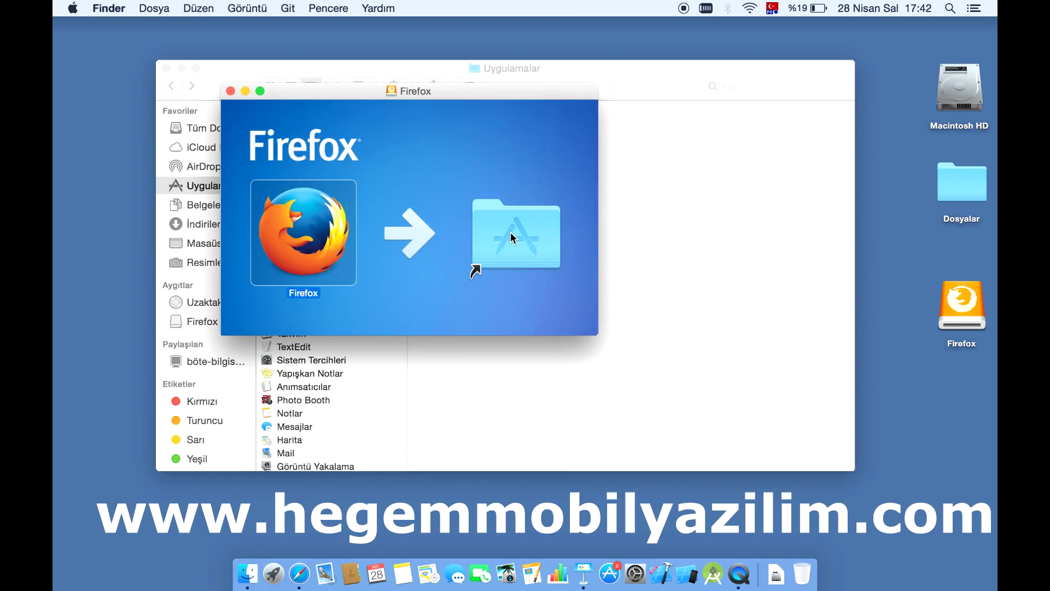
pyautogui.moveTo(305, 94); pyautogui.dragTo(427, 96)
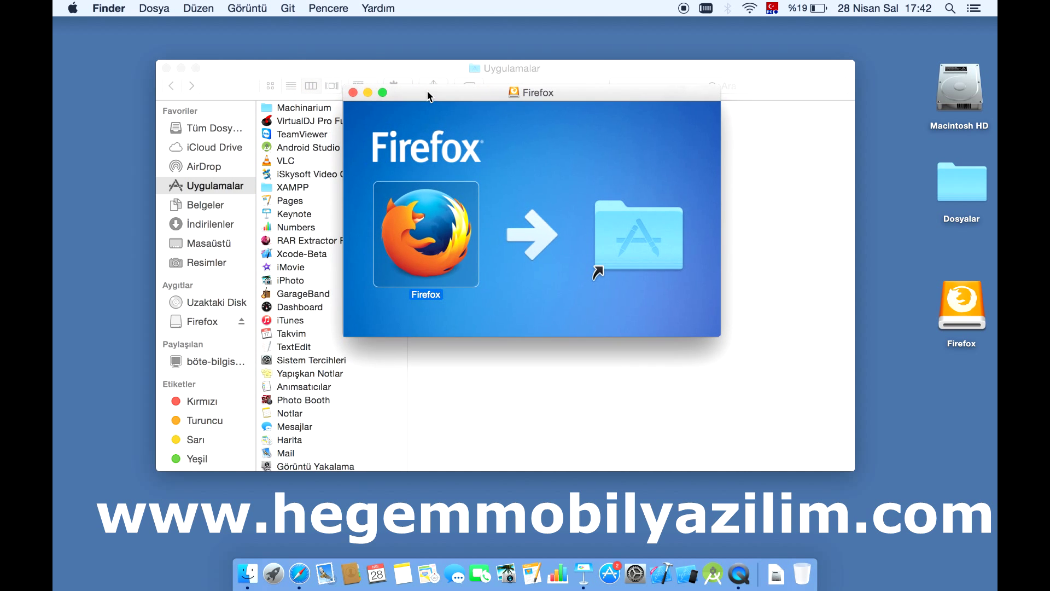
pyautogui.scroll(-10, 279, 255)
pyautogui.scroll(10, 278, 254)
pyautogui.moveTo(432, 230); pyautogui.dragTo(626, 236)
pyautogui.click(353, 92)
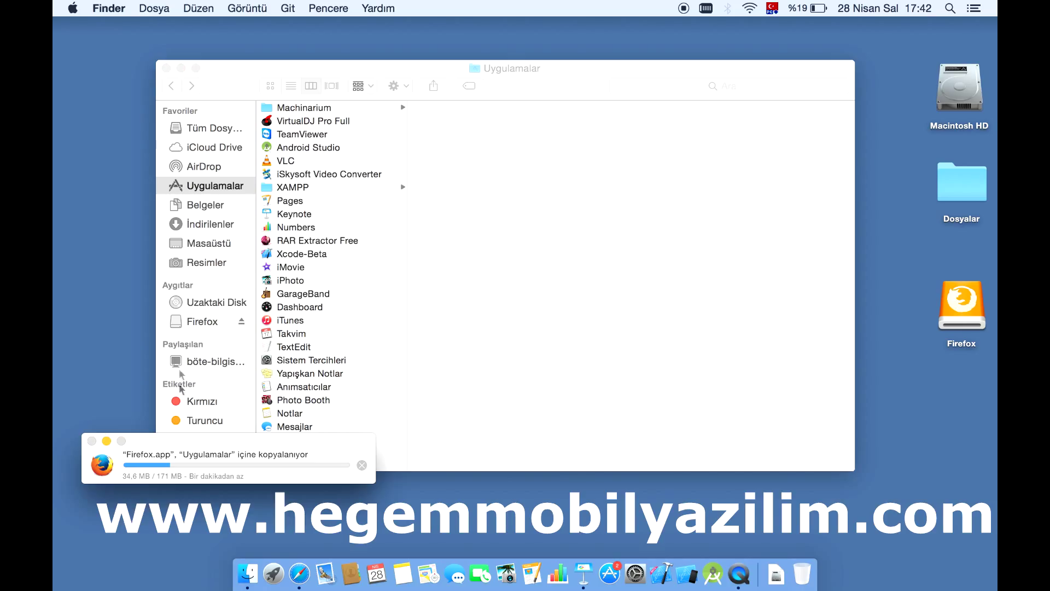
pyautogui.moveTo(157, 454); pyautogui.dragTo(385, 324)
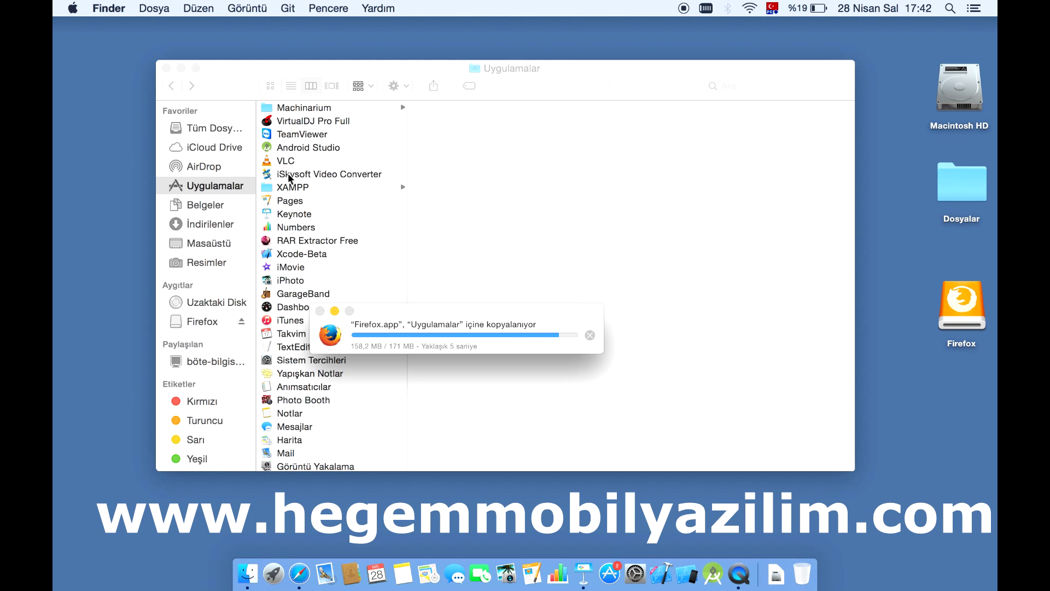
# Step: Launch Firefox from a freshly opened Uygulamalar window, allow the downloaded app to open, and close its browser window
pyautogui.click(166, 68)
pyautogui.click(247, 573)
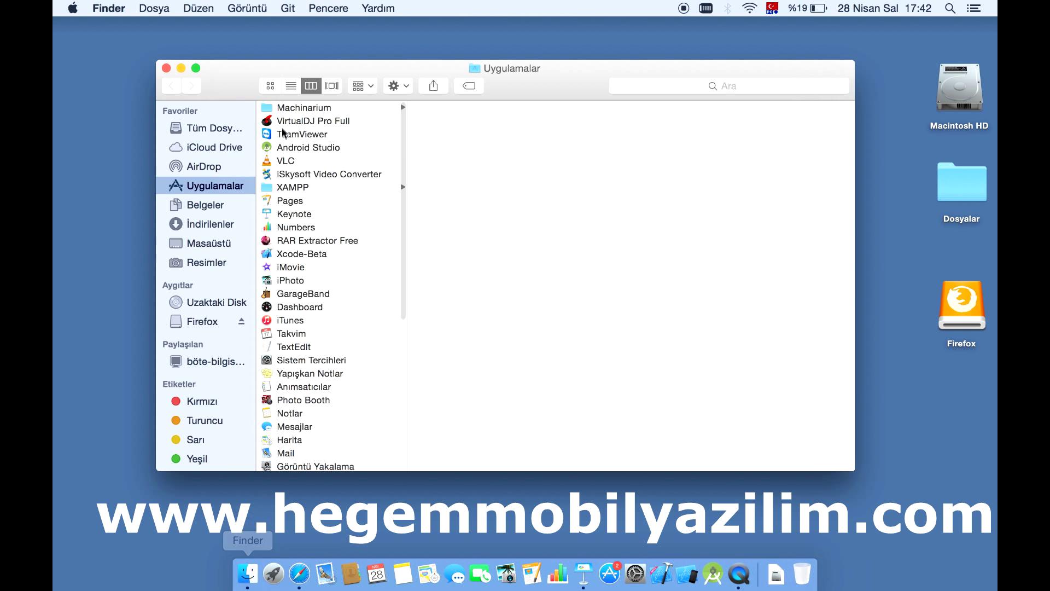
pyautogui.scroll(-10, 284, 163)
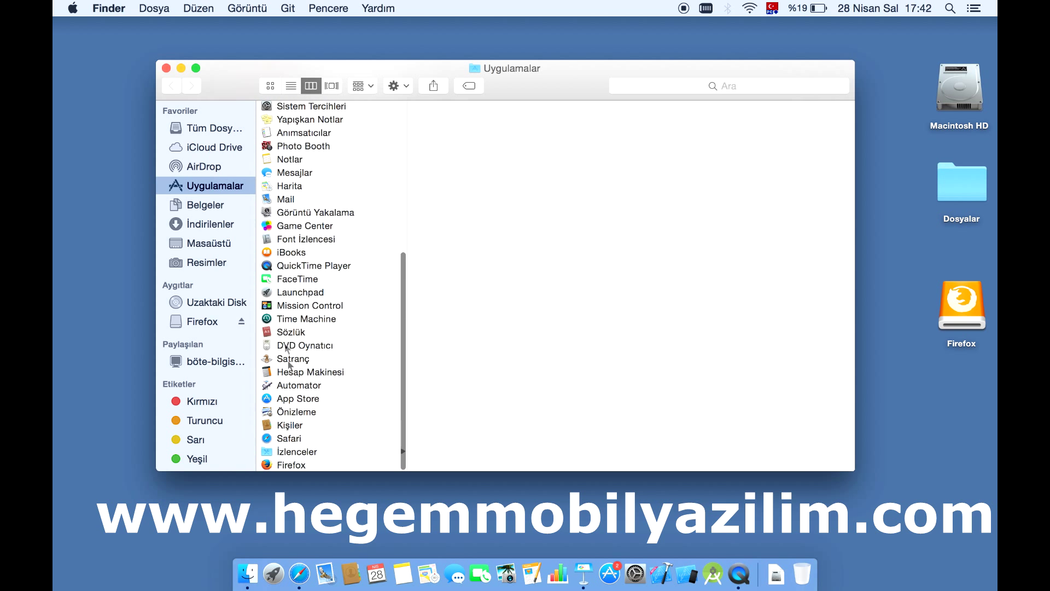
pyautogui.click(298, 466)
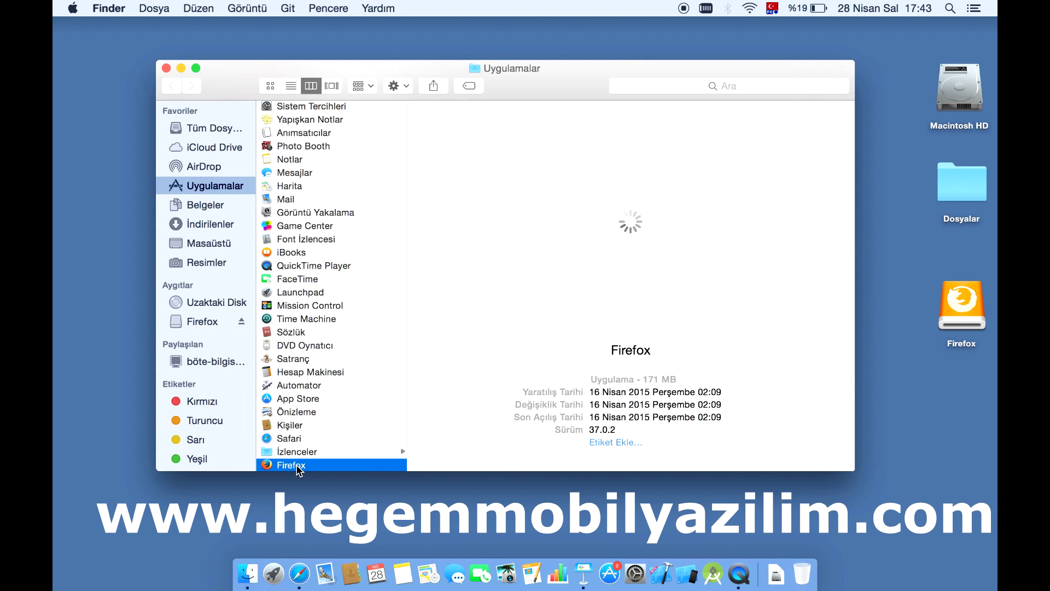
pyautogui.doubleClick(298, 466)
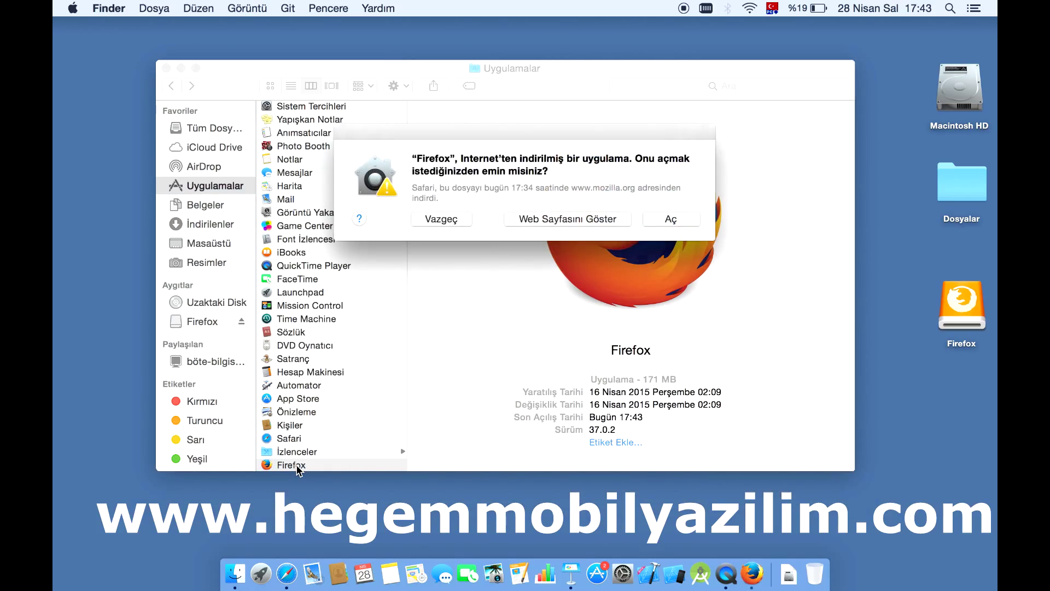
pyautogui.click(671, 220)
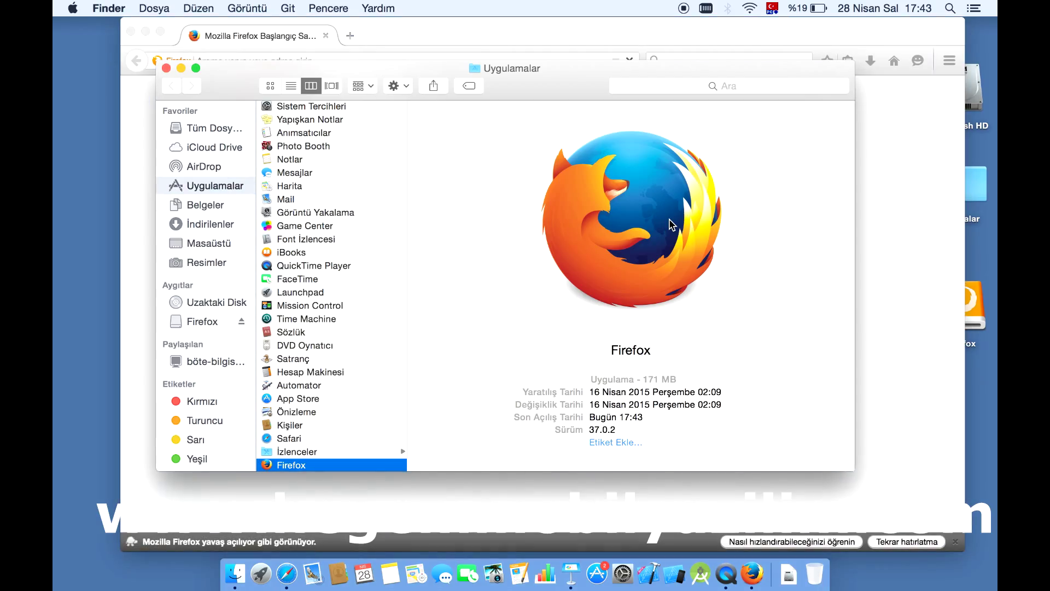
pyautogui.click(544, 39)
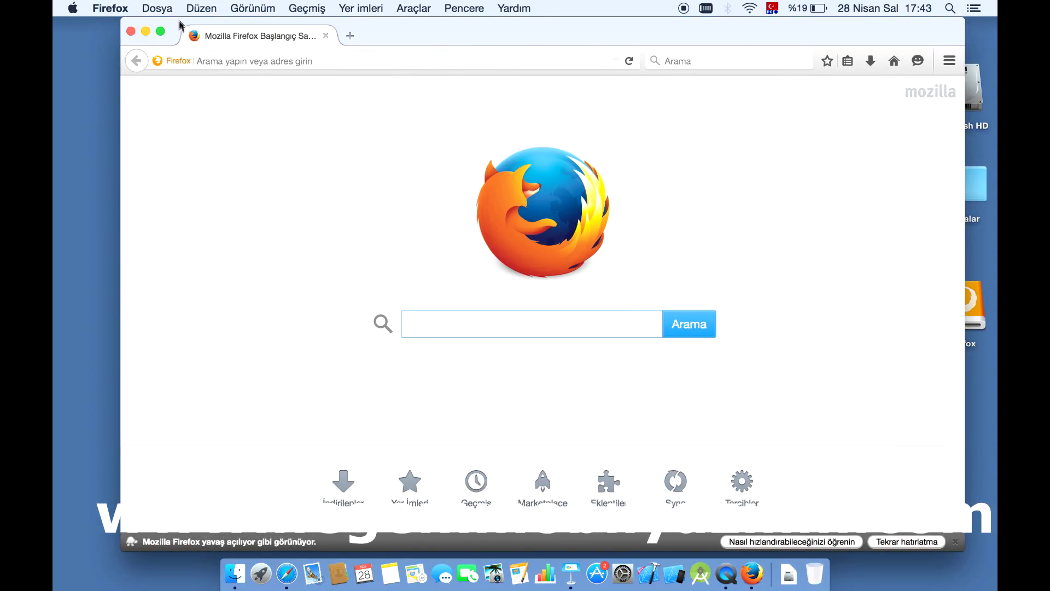
pyautogui.click(131, 31)
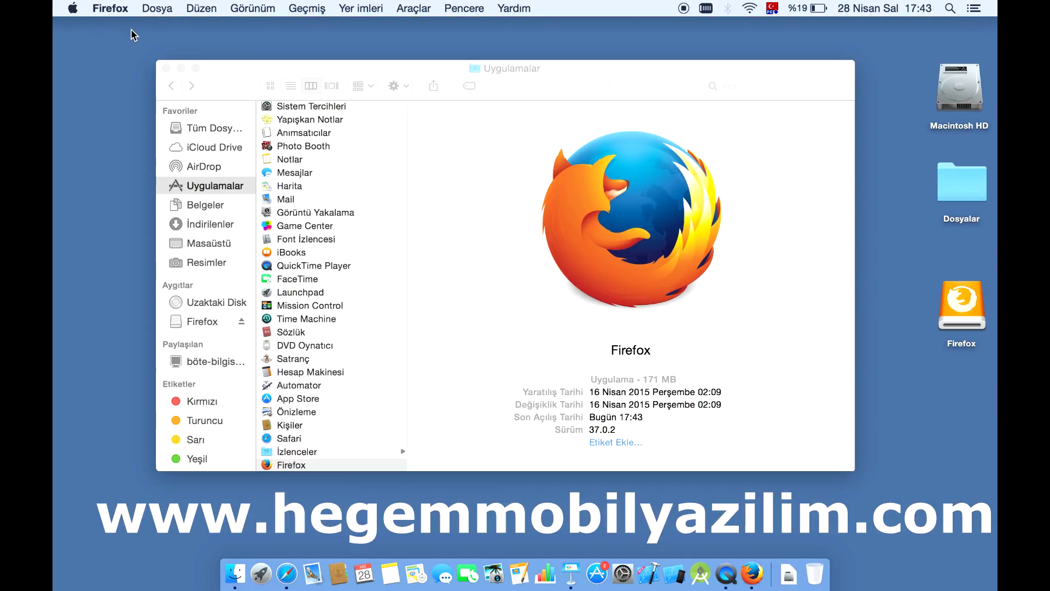
# Step: Add Firefox from the Uygulamalar folder to the middle of the Dock and close the folder window
pyautogui.click(328, 466)
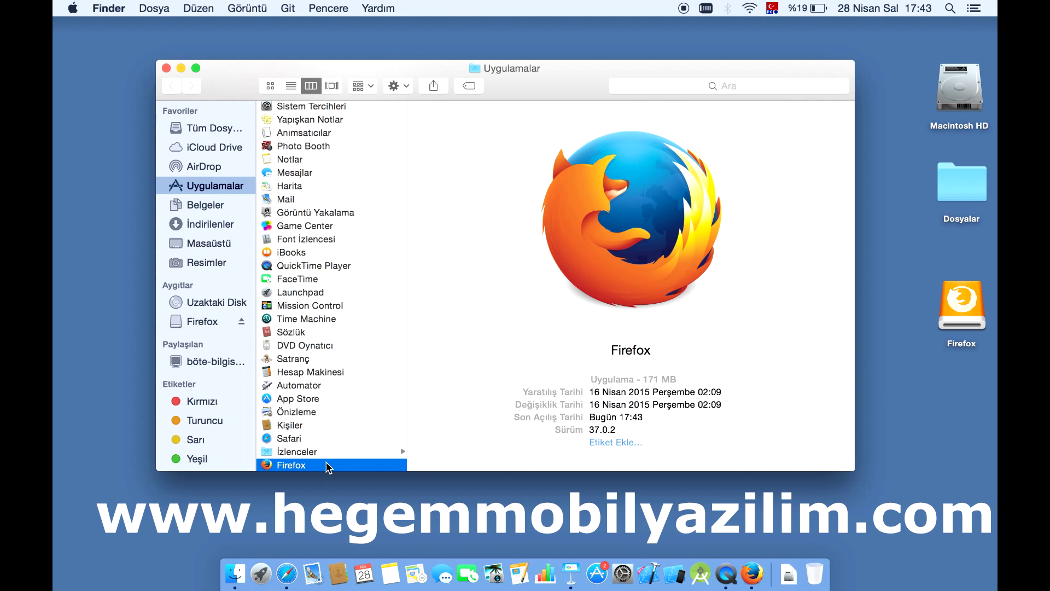
pyautogui.moveTo(328, 466); pyautogui.dragTo(546, 573)
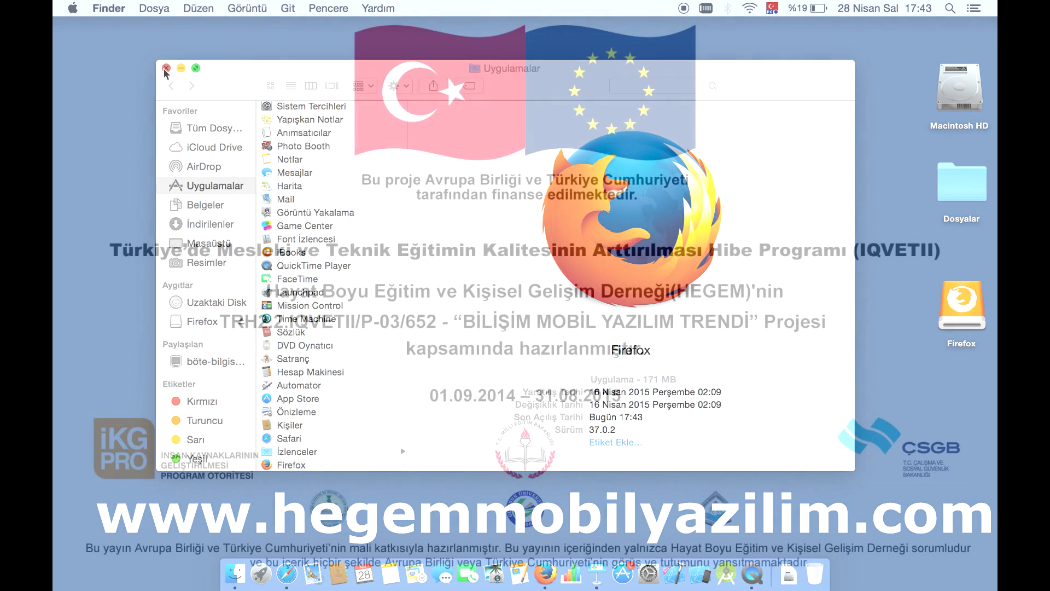
pyautogui.click(165, 69)
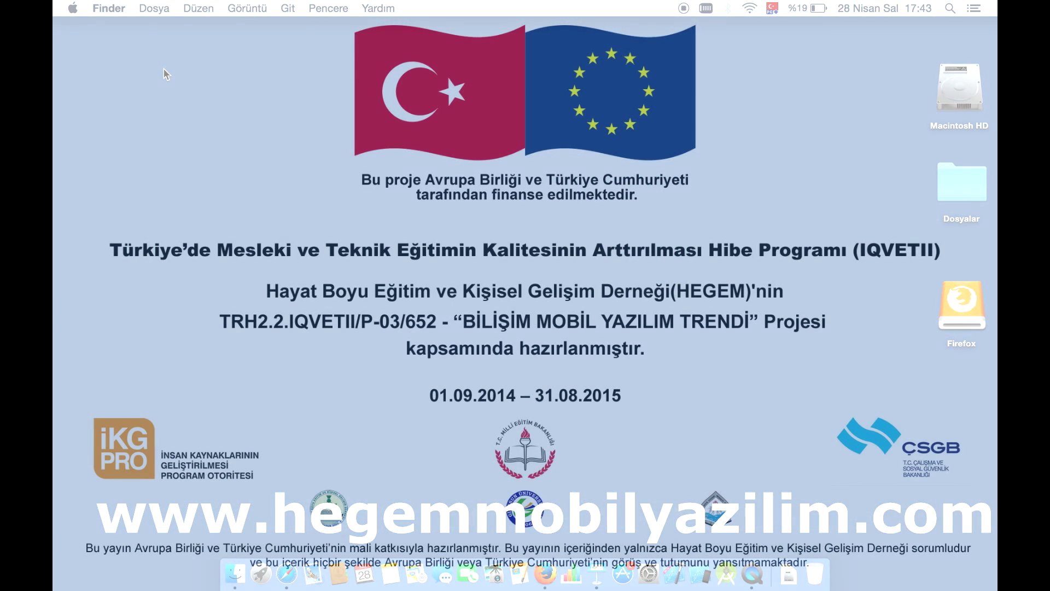